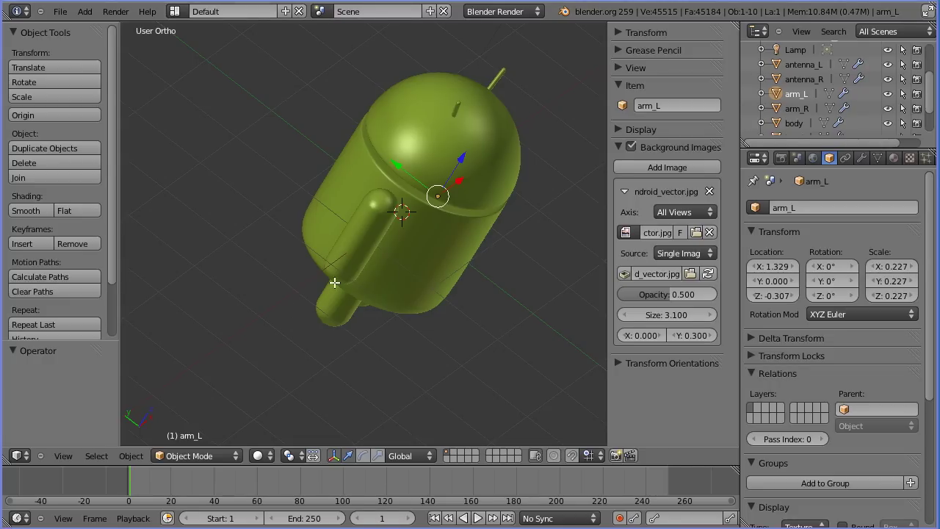
- Switch to the front view and hide the head object to reveal the reference image
{"action": "left_click", "coordinate": [62, 456]}
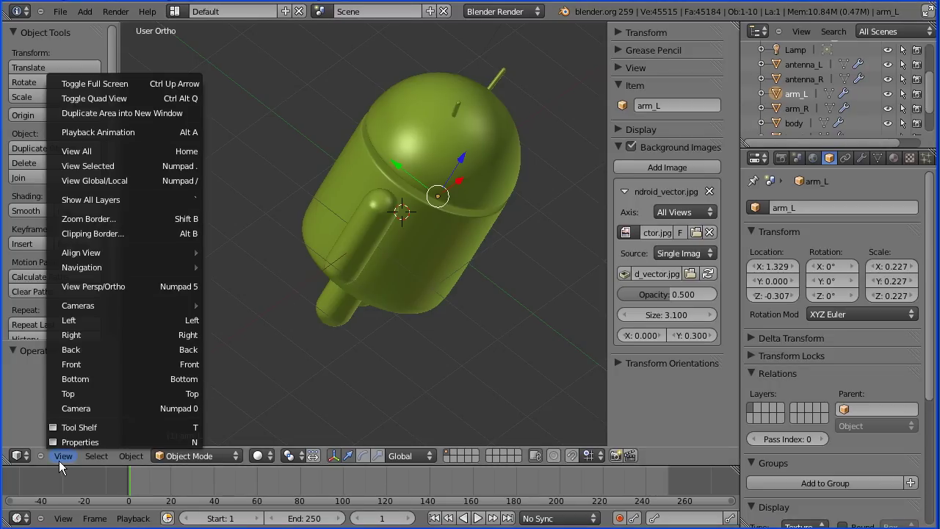
{"action": "left_click", "coordinate": [88, 364]}
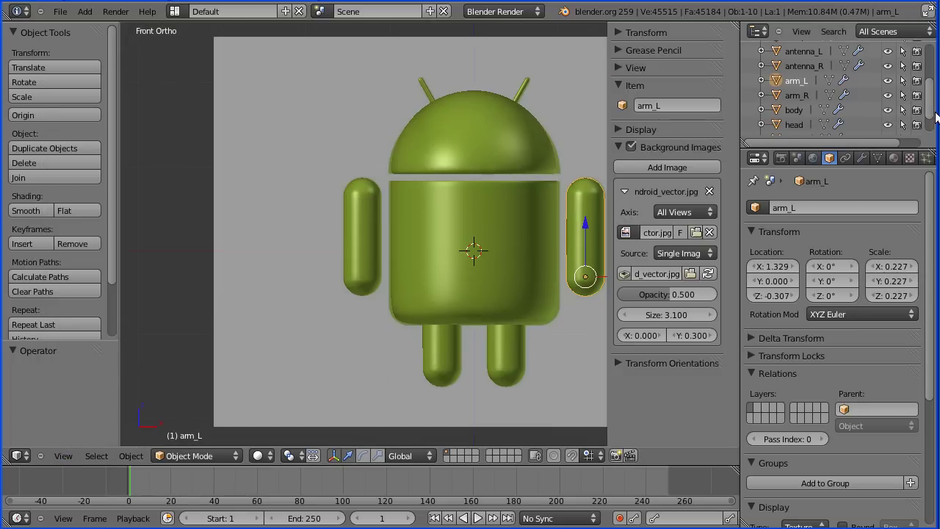
{"action": "scroll", "coordinate": [931, 110], "scroll_direction": "down", "scroll_amount": 1}
{"action": "left_click", "coordinate": [888, 120]}
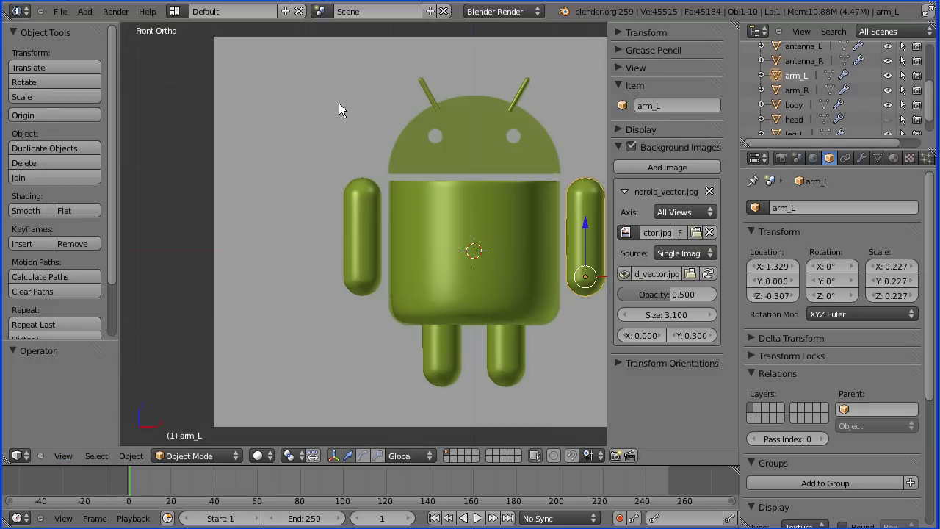
- Add a UV sphere and raise it along Z to 1.365 over the reference head
{"action": "left_click", "coordinate": [86, 12]}
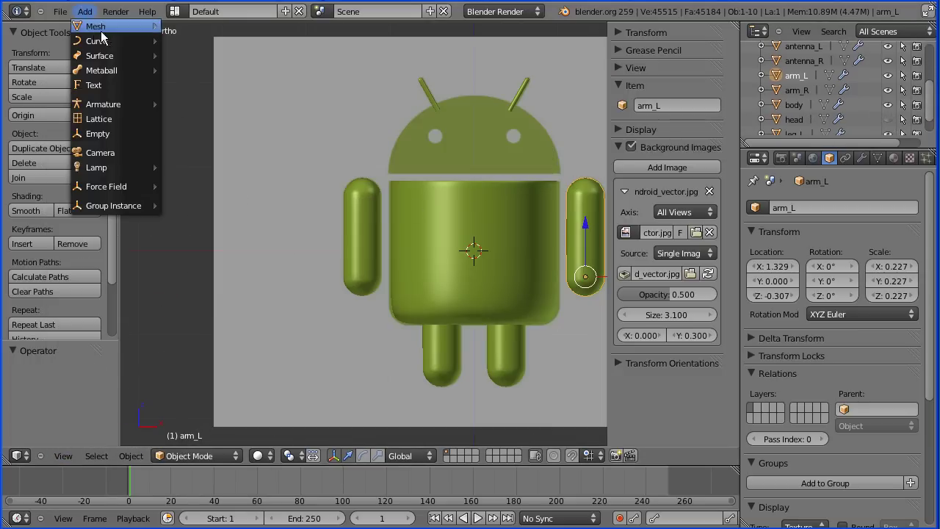
{"action": "mouse_move", "coordinate": [110, 26]}
{"action": "left_click", "coordinate": [242, 71]}
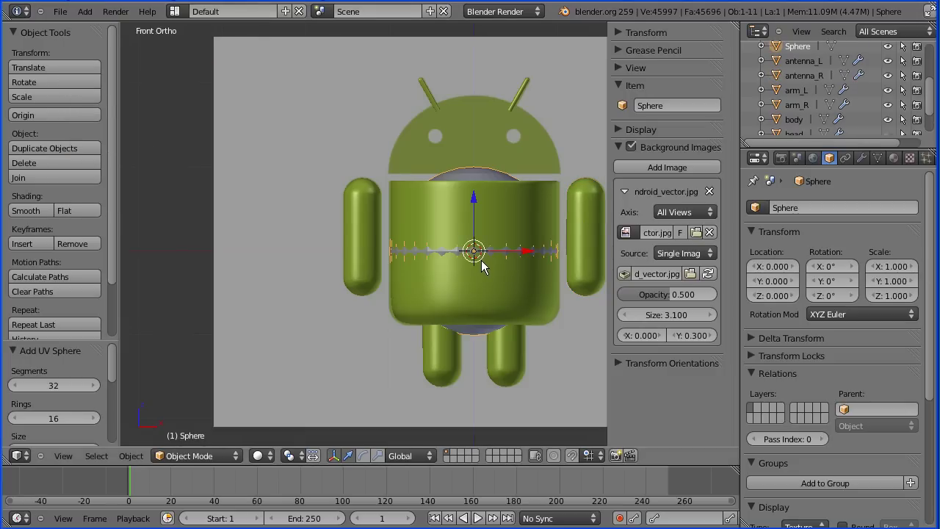
{"action": "key", "text": "g"}
{"action": "key", "text": "z"}
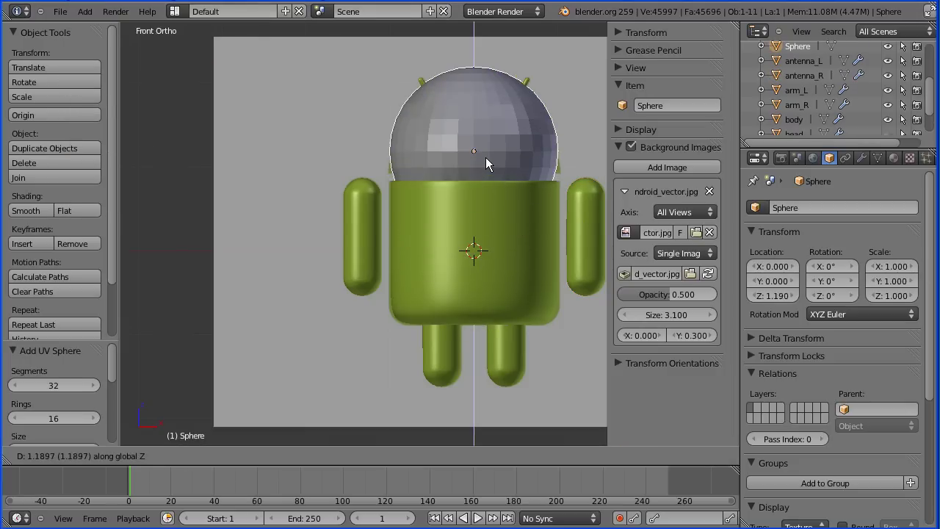
{"action": "left_click", "coordinate": [487, 146]}
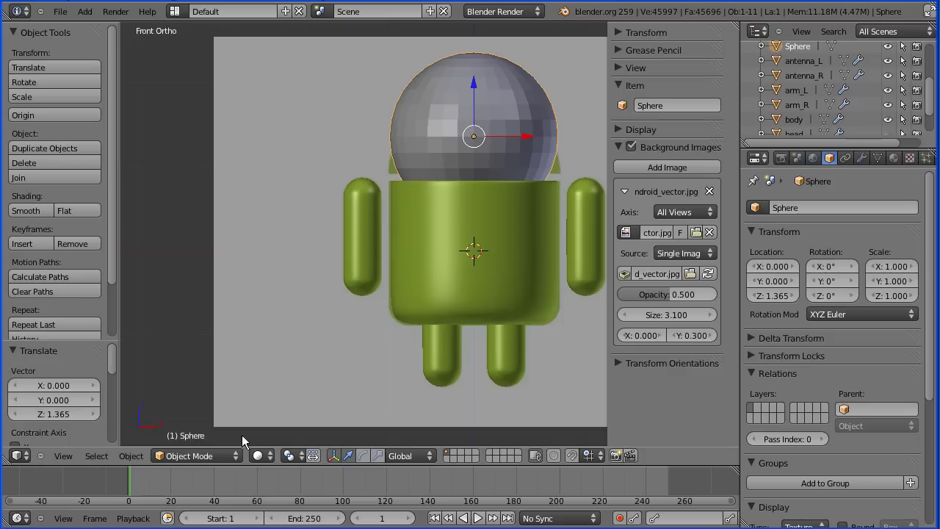
{"action": "left_click", "coordinate": [197, 456]}
- In Edit Mode, box-select all but the sphere's top rows and delete those vertices
{"action": "left_click", "coordinate": [200, 423]}
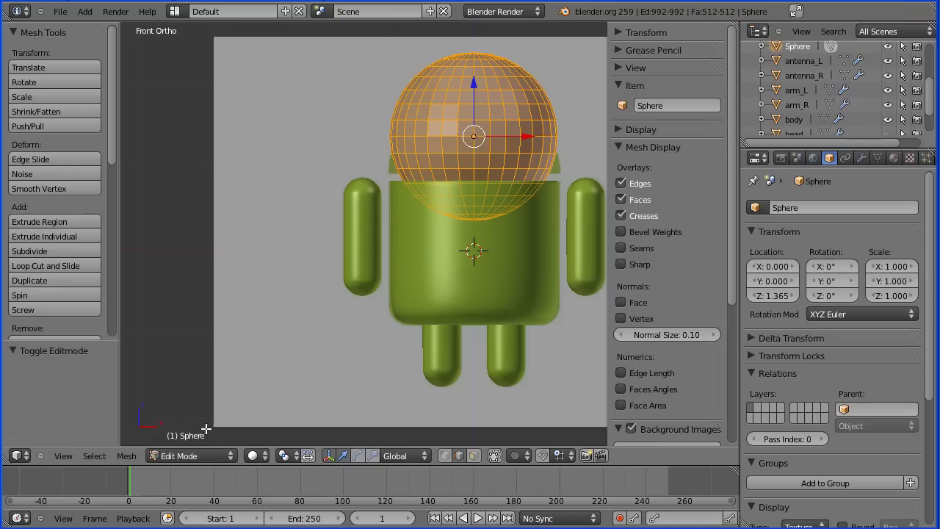
{"action": "right_click", "coordinate": [525, 152]}
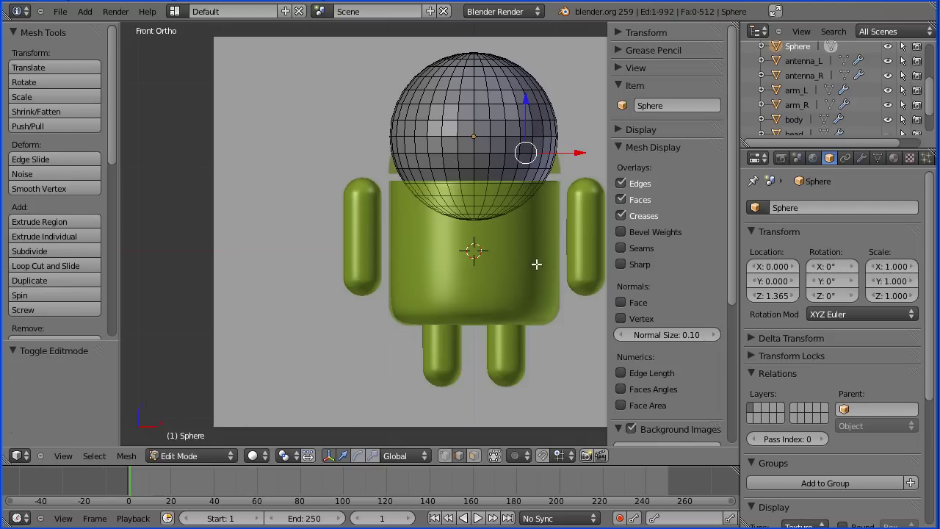
{"action": "key", "text": "b"}
{"action": "left_click_drag", "start_coordinate": [590, 297], "coordinate": [348, 71]}
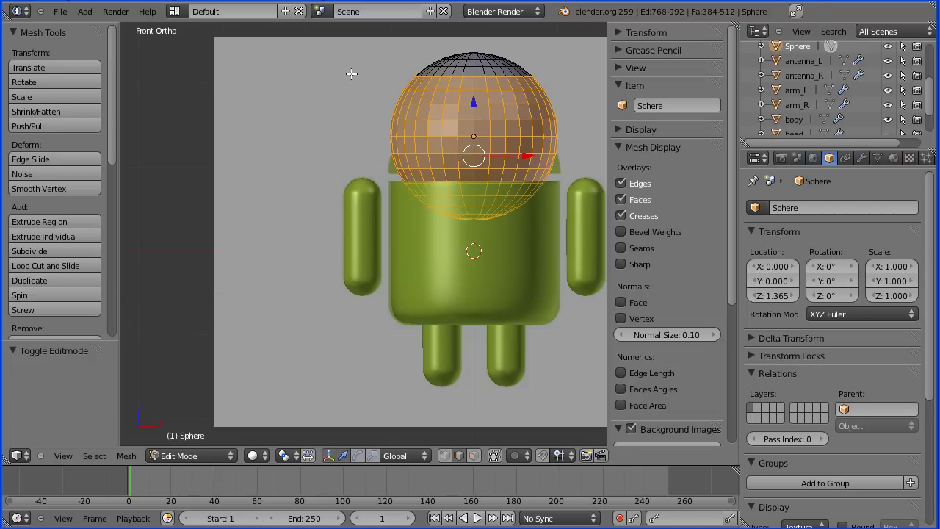
{"action": "left_click_drag", "start_coordinate": [109, 340], "coordinate": [109, 366]}
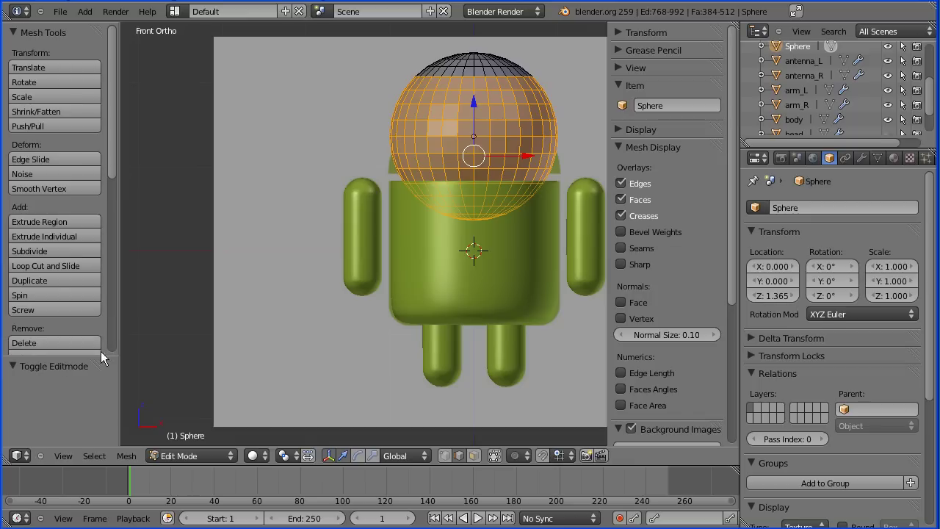
{"action": "left_click", "coordinate": [82, 343]}
{"action": "left_click", "coordinate": [73, 341]}
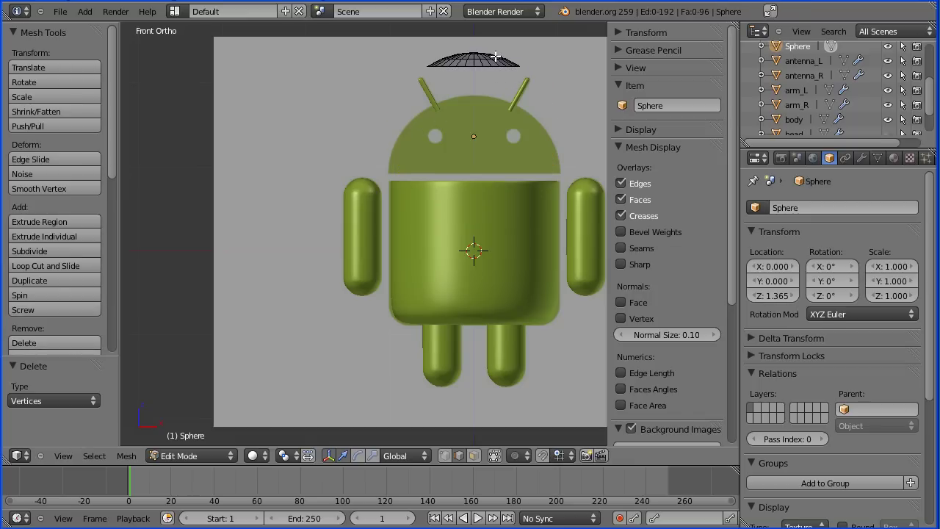
- Select the whole cap, lower it 0.910 along Z to eye level, and return to Object Mode
{"action": "key", "text": "a"}
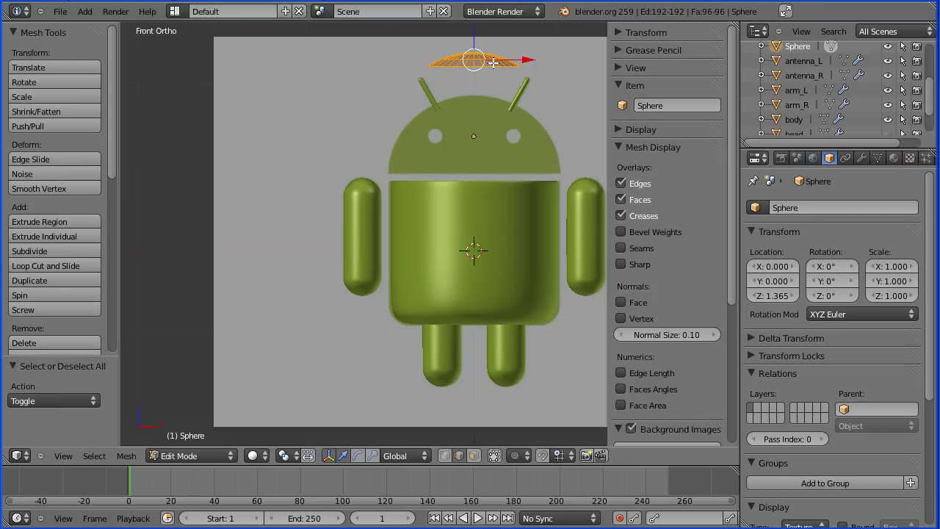
{"action": "key", "text": "g"}
{"action": "key", "text": "z"}
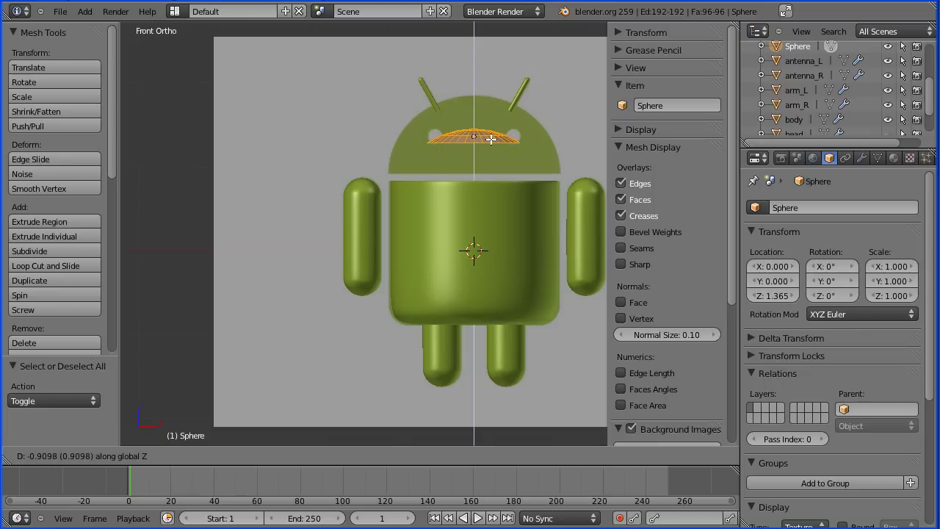
{"action": "left_click", "coordinate": [491, 138]}
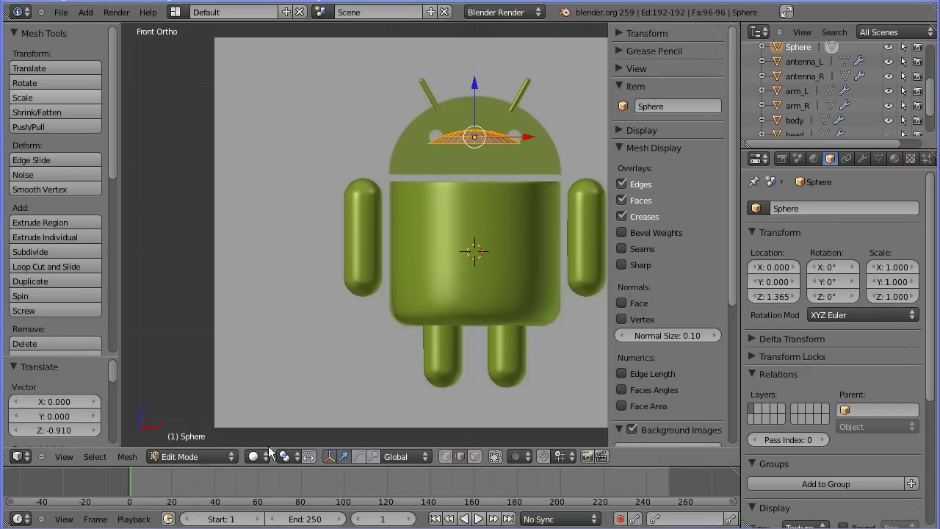
{"action": "left_click", "coordinate": [213, 456]}
{"action": "left_click", "coordinate": [208, 442]}
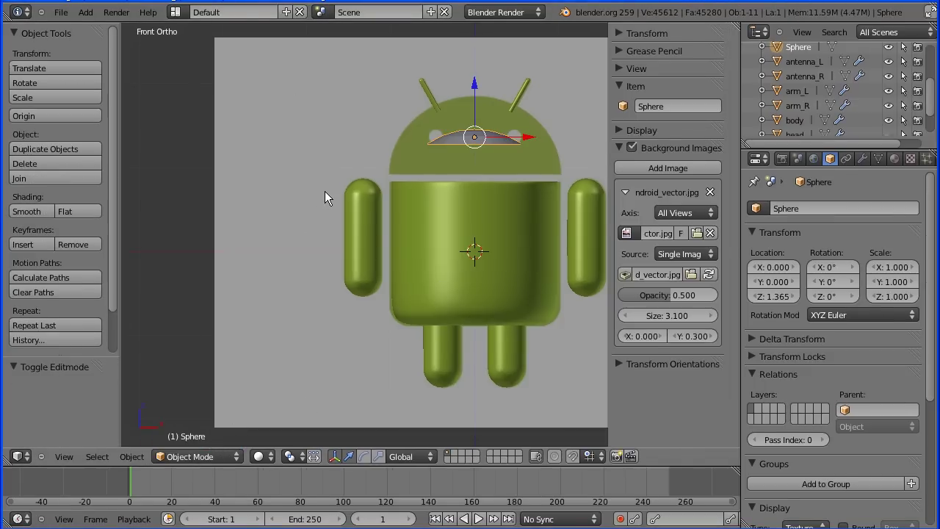
- Rotate the cap 90° about X, scale it to 0.143, and place it over the right eye
{"action": "key", "text": "r"}
{"action": "type", "text": "x"}
{"action": "type", "text": "90"}
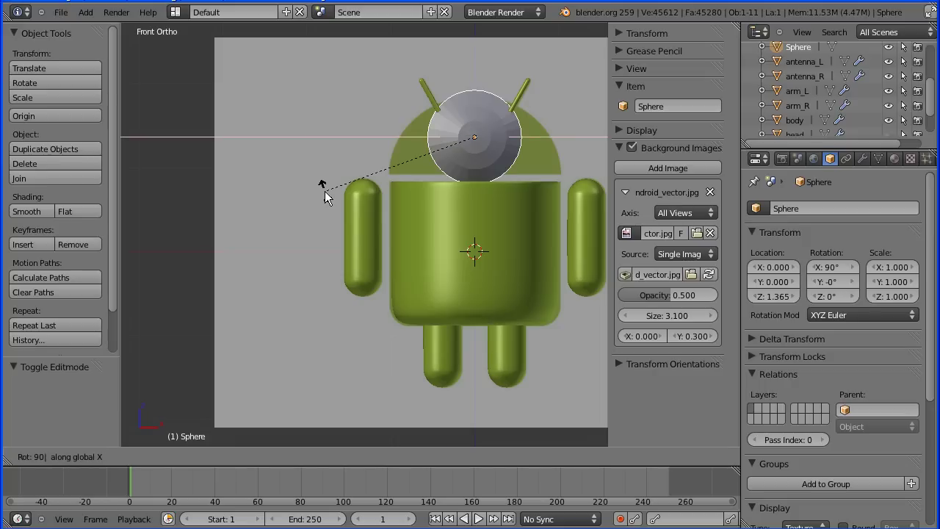
{"action": "key", "text": "Return"}
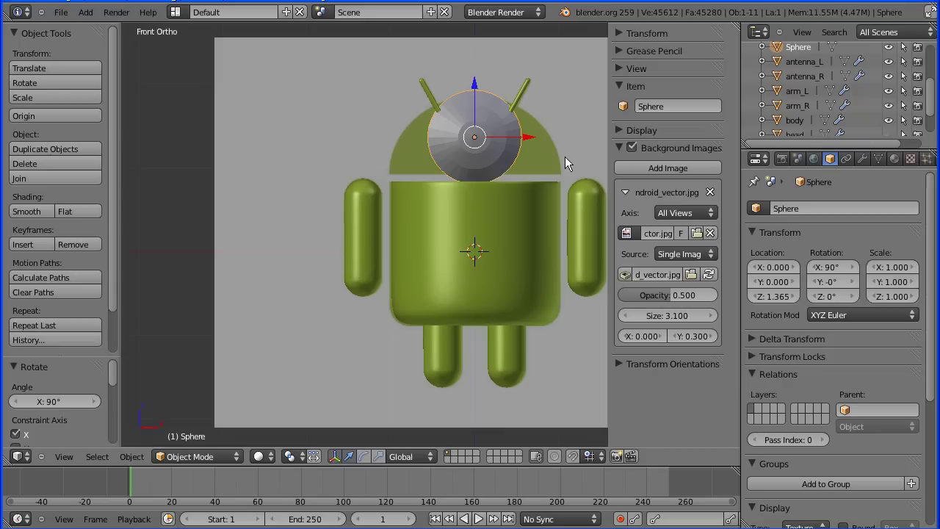
{"action": "key", "text": "s"}
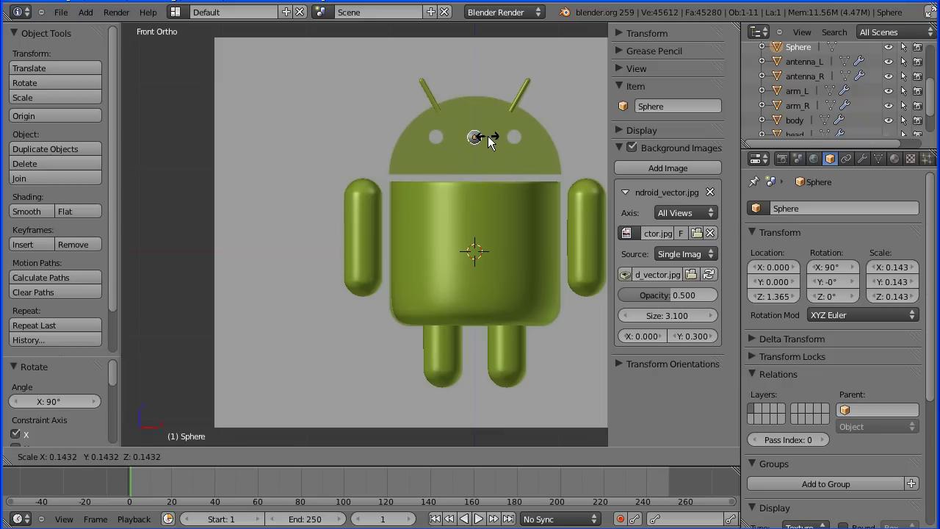
{"action": "left_click", "coordinate": [488, 136]}
{"action": "key", "text": "g"}
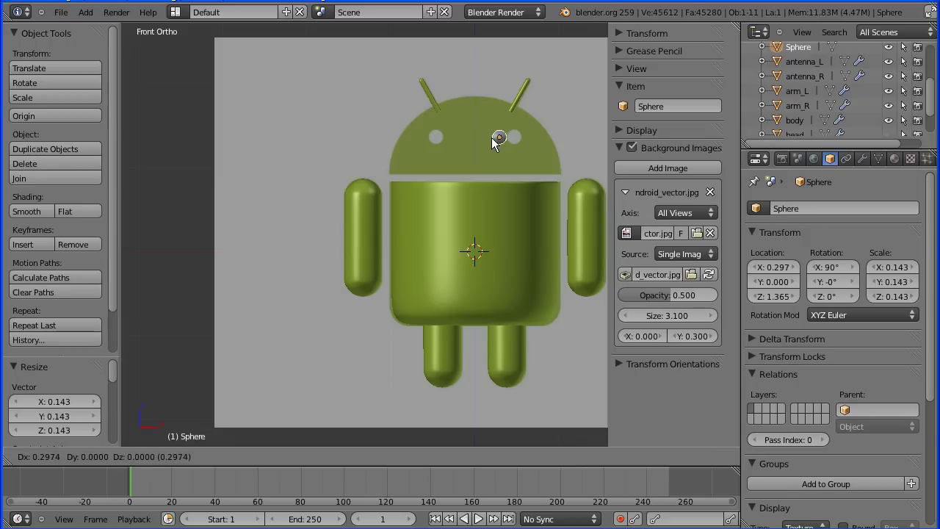
{"action": "left_click", "coordinate": [505, 138]}
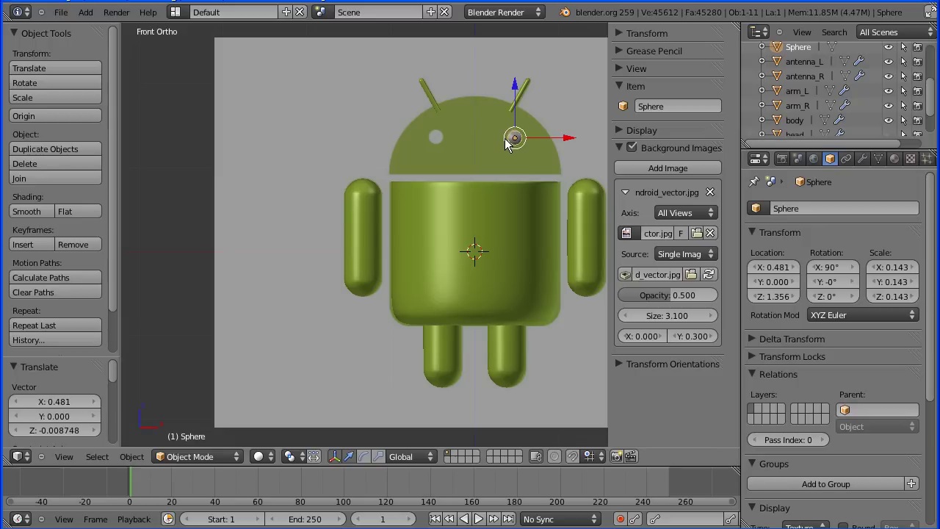
- Zoom in on the eye and switch the viewport to wireframe shading
{"action": "scroll", "coordinate": [493, 215], "scroll_direction": "up", "scroll_amount": 5}
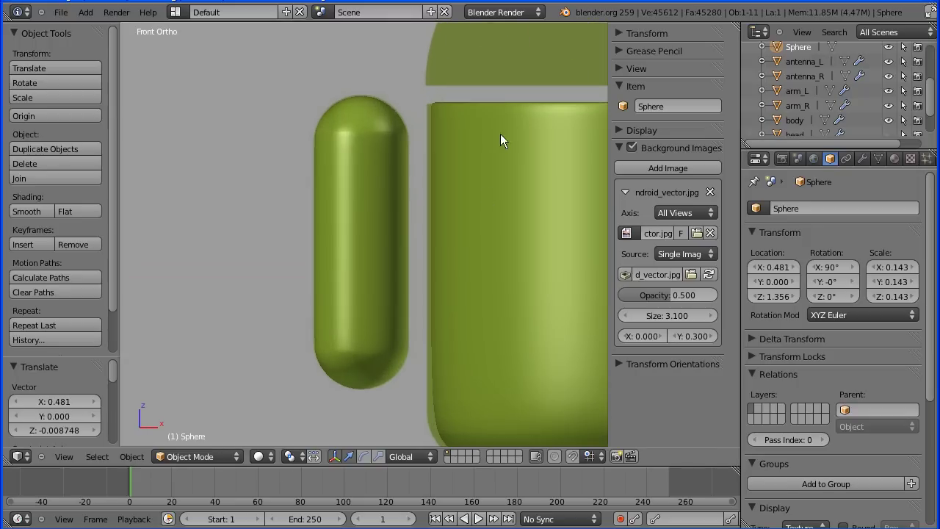
{"action": "middle_click_drag", "start_coordinate": [505, 104], "coordinate": [150, 358], "text": "shift"}
{"action": "scroll", "coordinate": [264, 316], "scroll_direction": "up", "scroll_amount": 2}
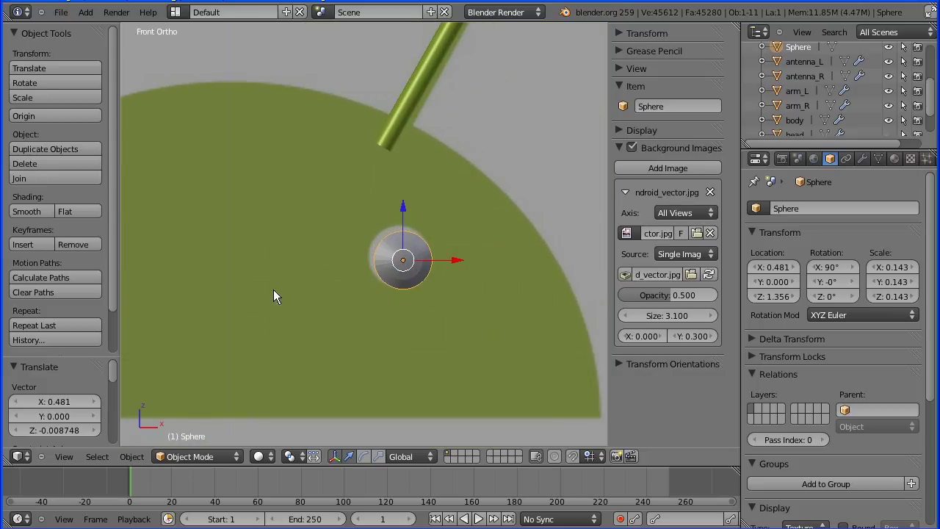
{"action": "scroll", "coordinate": [271, 286], "scroll_direction": "up", "scroll_amount": 2}
{"action": "scroll", "coordinate": [263, 264], "scroll_direction": "up", "scroll_amount": 3}
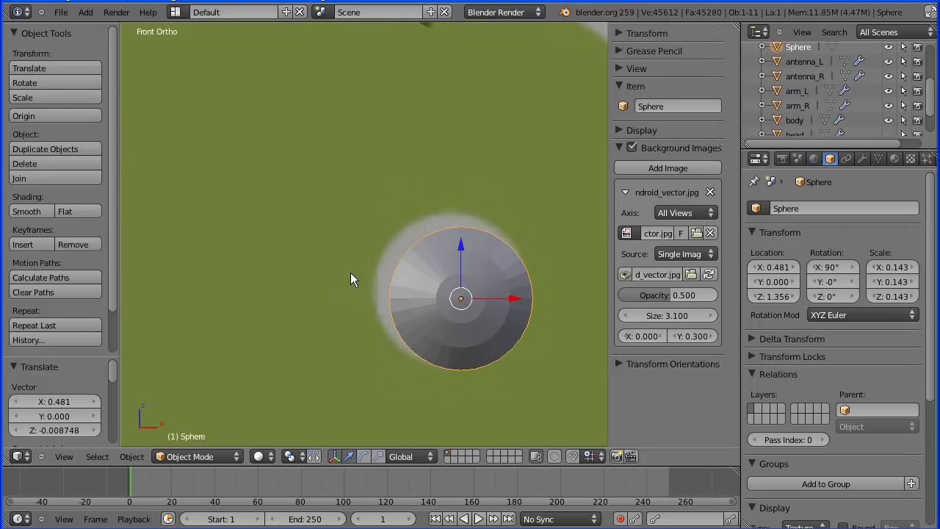
{"action": "middle_click_drag", "start_coordinate": [350, 273], "coordinate": [289, 225], "text": "shift"}
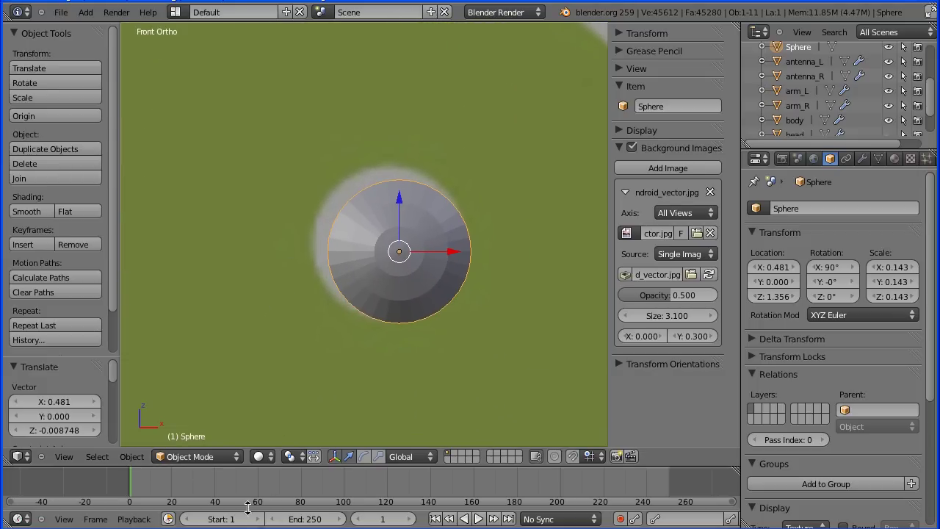
{"action": "left_click", "coordinate": [260, 457]}
{"action": "left_click", "coordinate": [280, 426]}
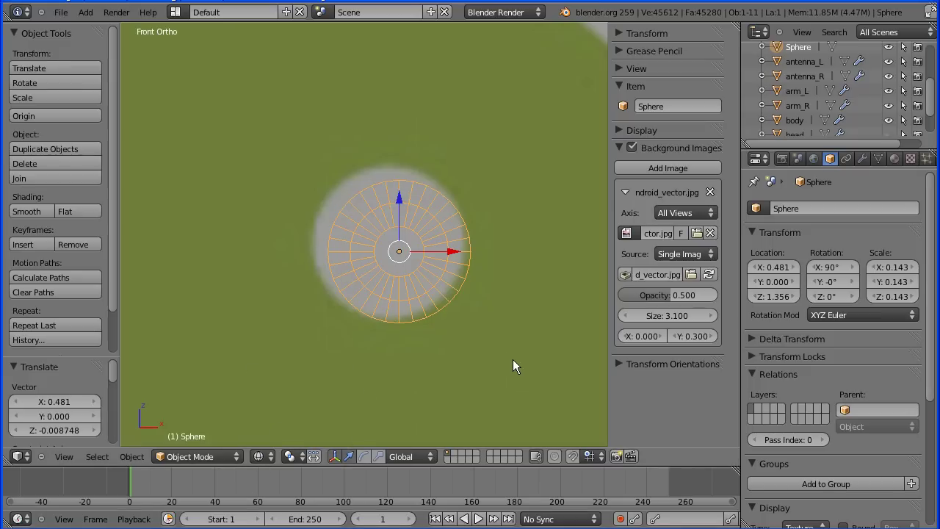
- Nudge the eye cap to X 0.471, Z 1.367 and scale it up to 0.157
{"action": "key", "text": "g"}
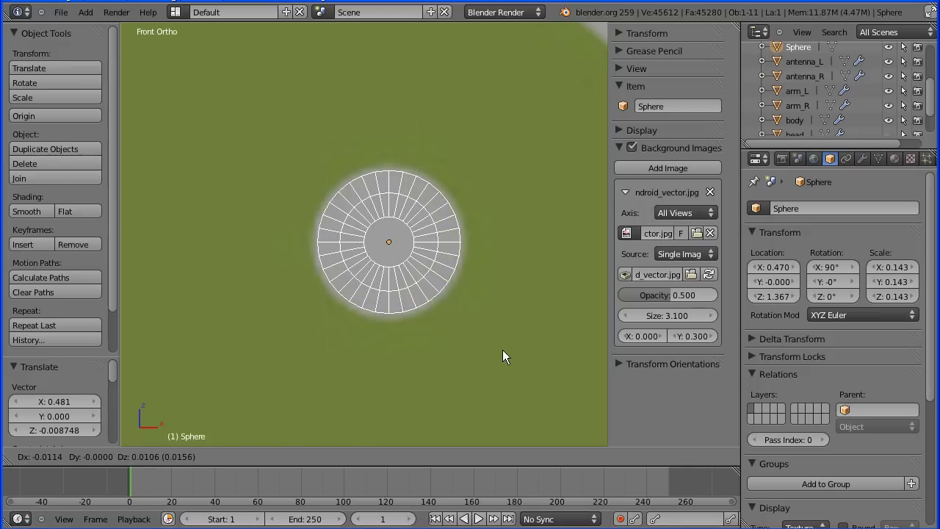
{"action": "left_click", "coordinate": [503, 350]}
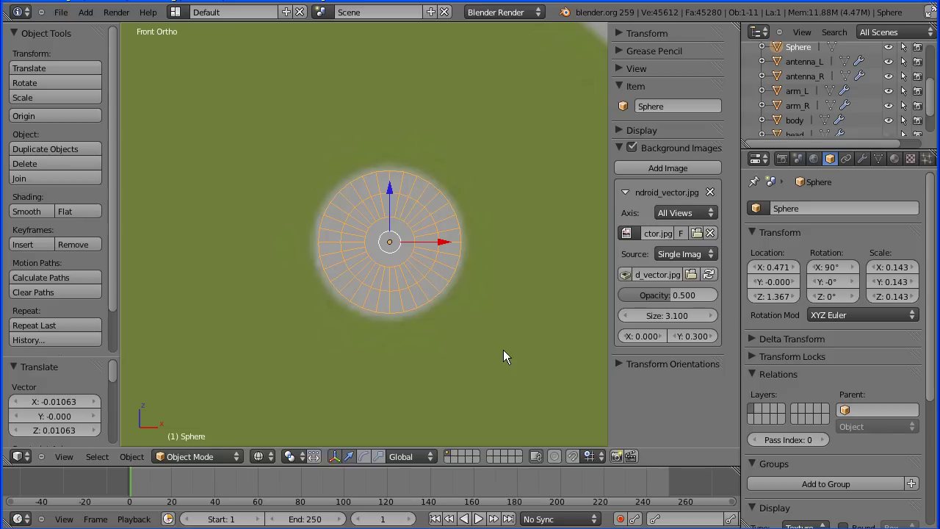
{"action": "key", "text": "s"}
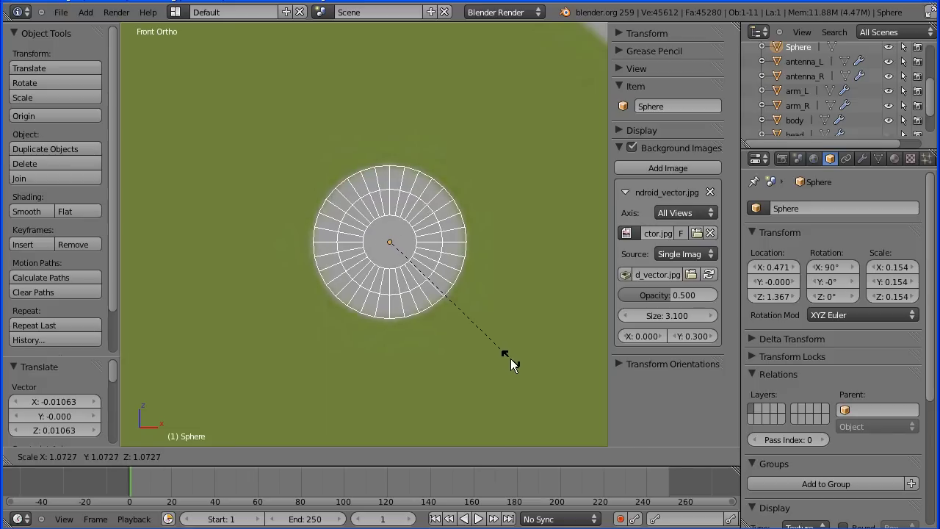
{"action": "left_click", "coordinate": [513, 362]}
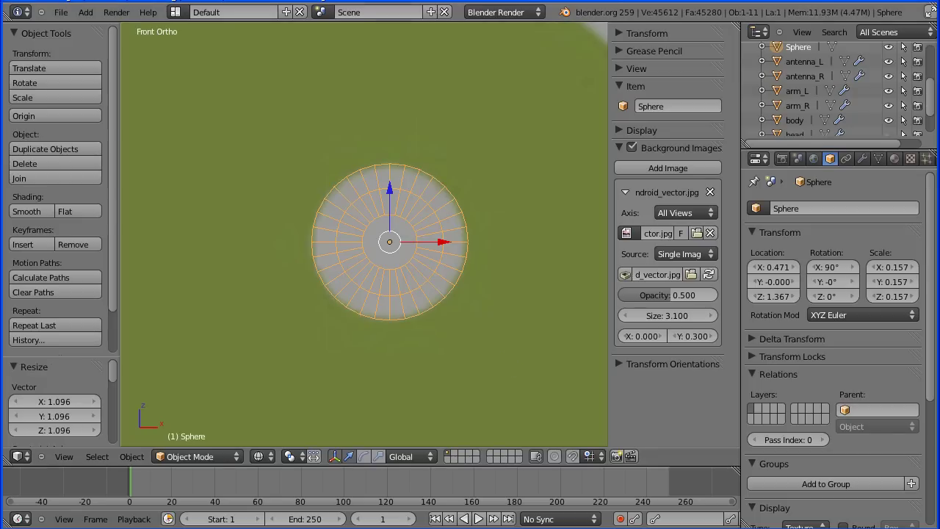
- Switch to Solid shading, hide the background reference image, and close the side panel
{"action": "left_click", "coordinate": [260, 456]}
{"action": "left_click", "coordinate": [298, 414]}
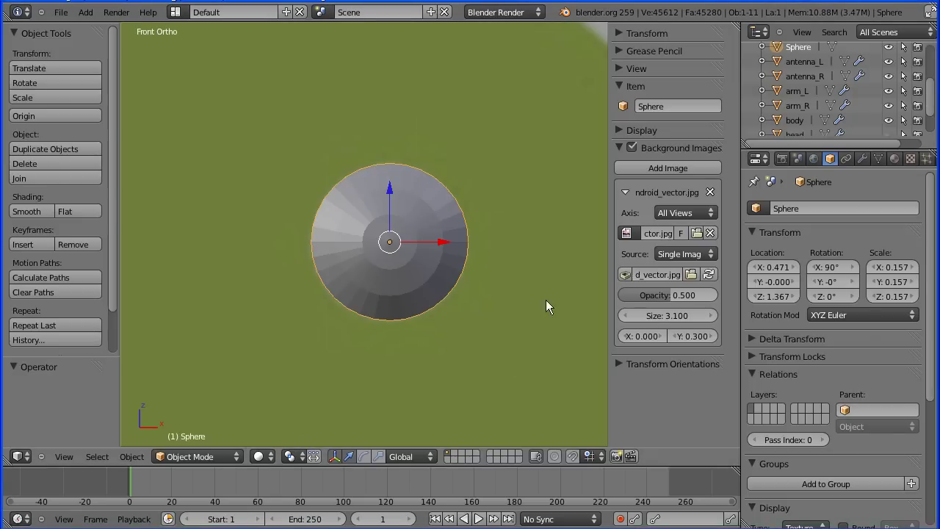
{"action": "left_click", "coordinate": [632, 149]}
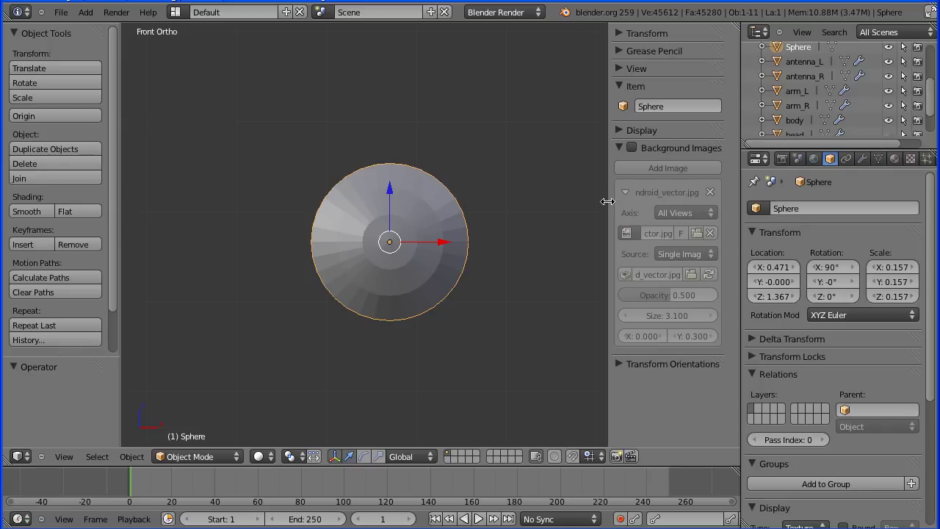
{"action": "left_click_drag", "start_coordinate": [608, 202], "coordinate": [705, 203]}
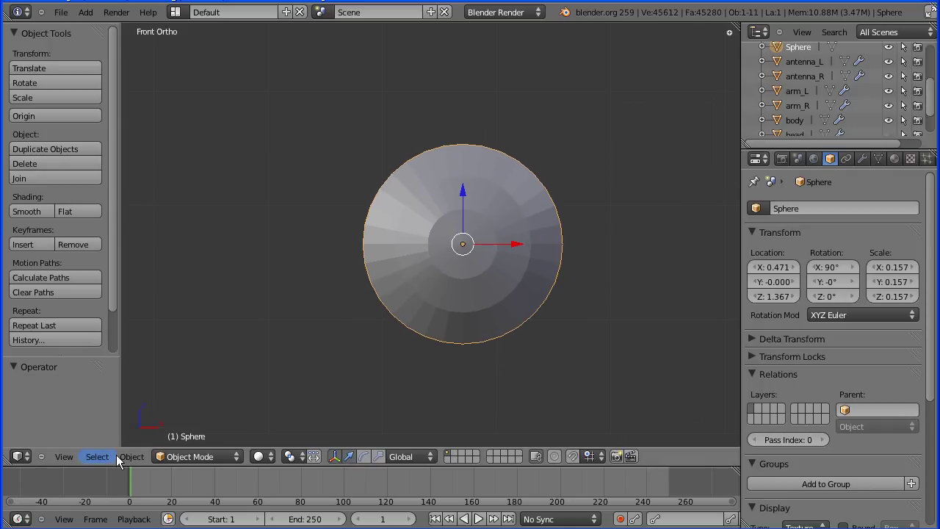
- In Quad View, move the sphere forward along Y and unhide the head to rest it against it
{"action": "left_click", "coordinate": [63, 457]}
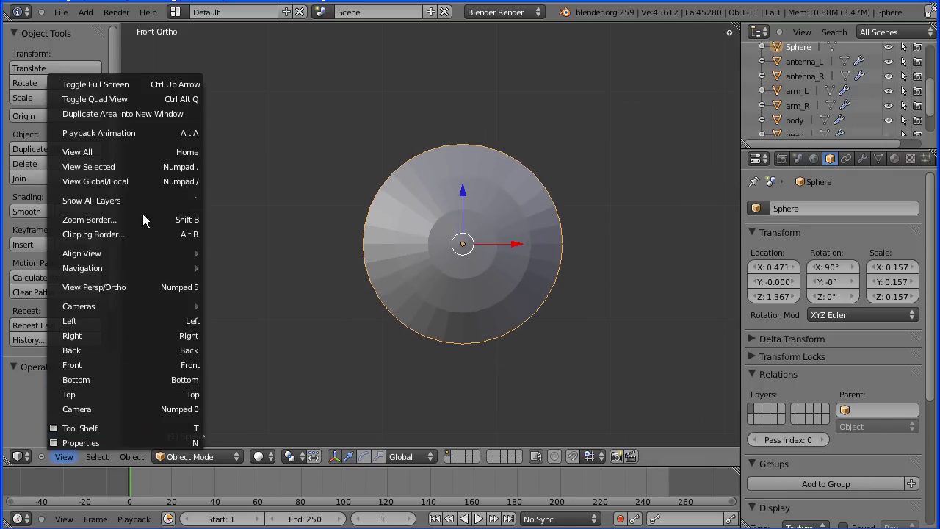
{"action": "left_click", "coordinate": [162, 101]}
{"action": "key", "text": "KP_3"}
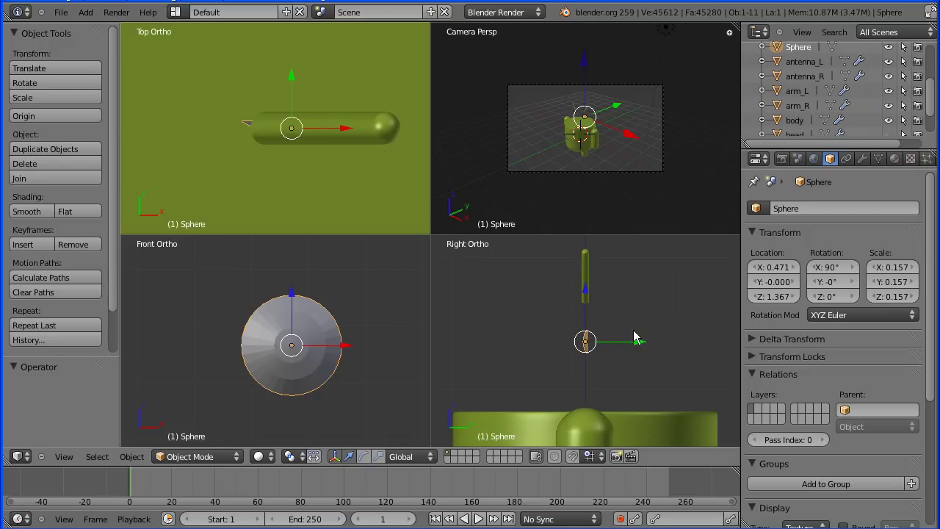
{"action": "left_click_drag", "start_coordinate": [640, 344], "coordinate": [498, 351]}
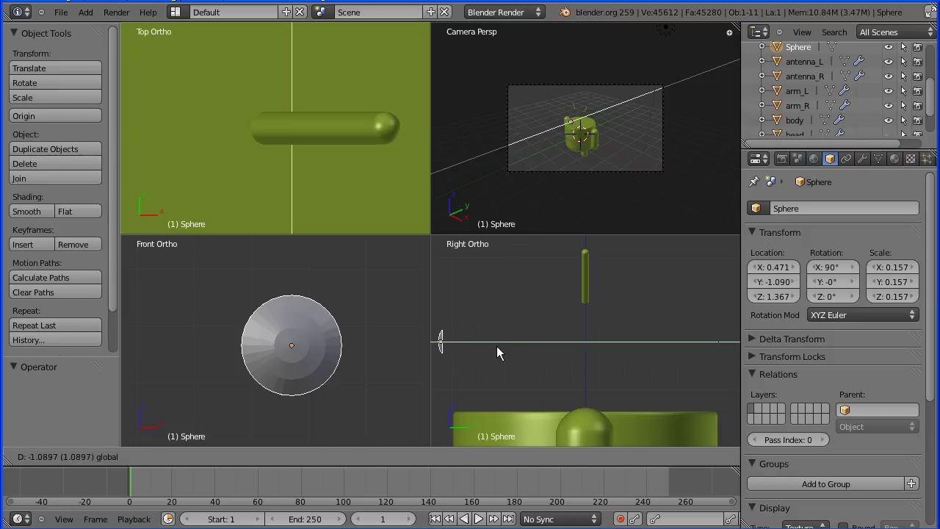
{"action": "left_click", "coordinate": [496, 347]}
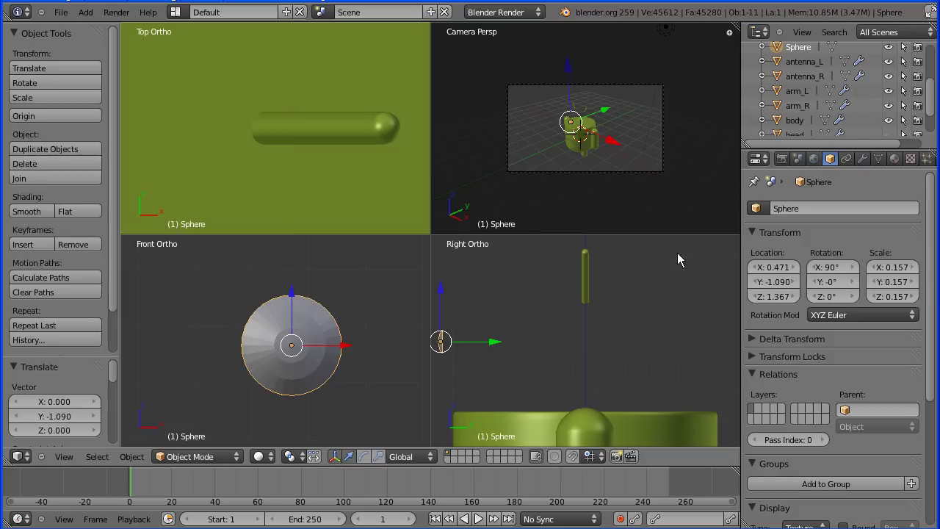
{"action": "left_click", "coordinate": [889, 135]}
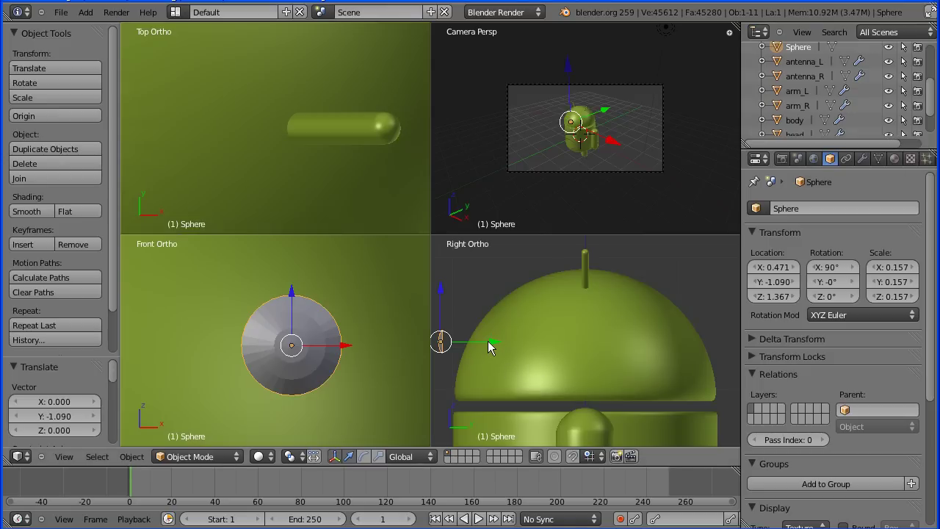
{"action": "left_click_drag", "start_coordinate": [490, 340], "coordinate": [534, 348]}
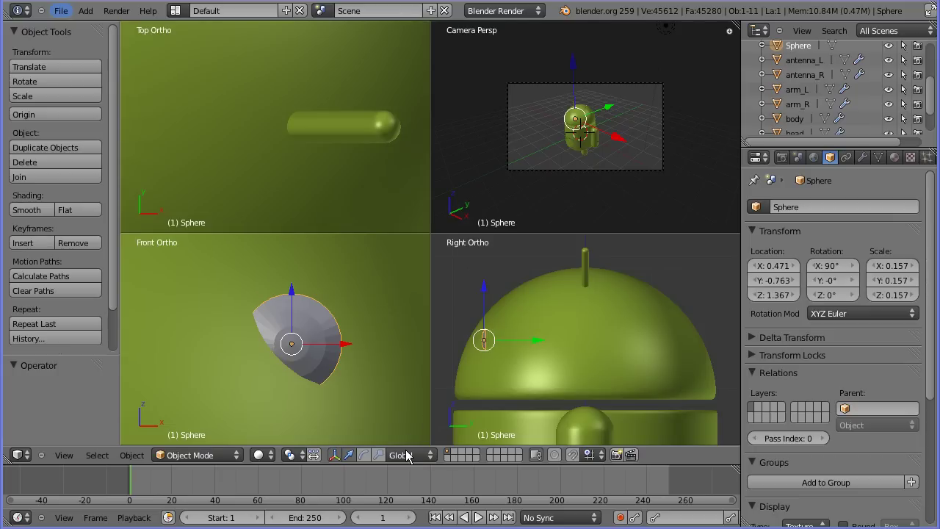
- Set transform orientation to Local and frame the sphere in the Right and Top views
{"action": "left_click", "coordinate": [407, 456]}
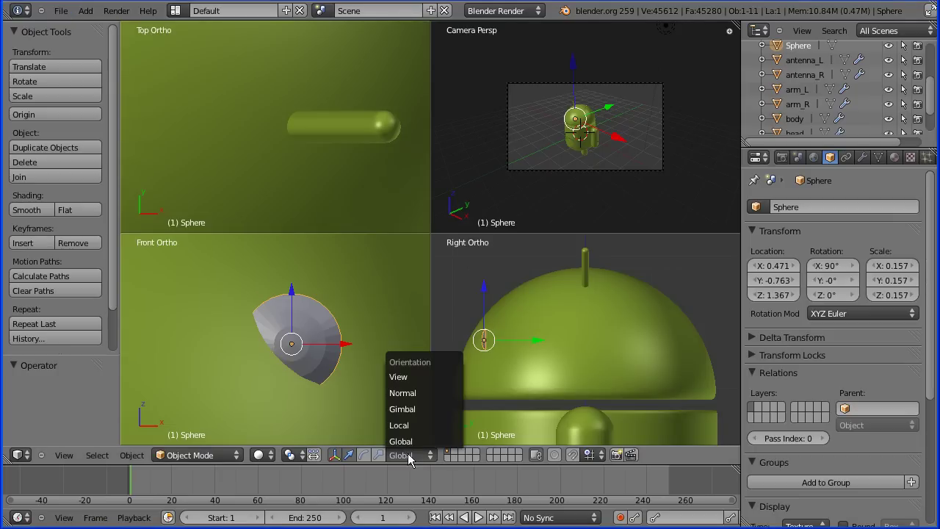
{"action": "left_click", "coordinate": [444, 425]}
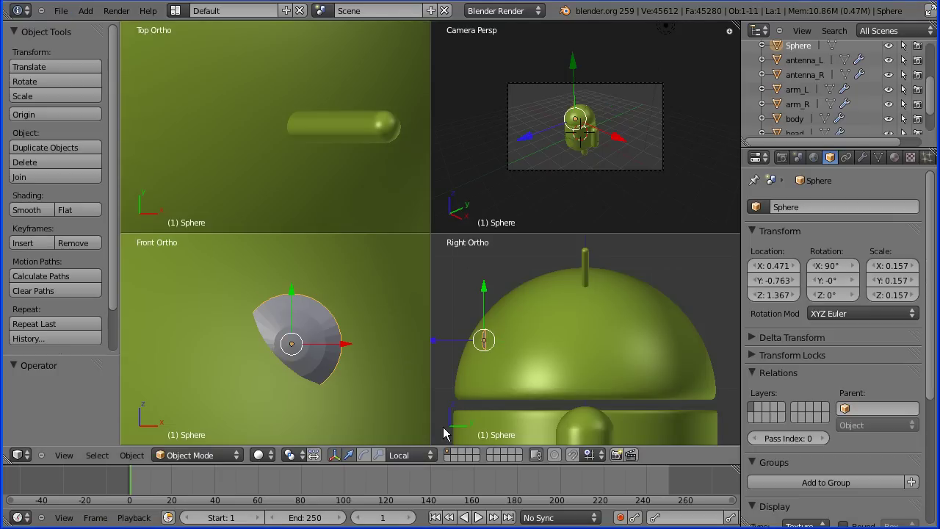
{"action": "middle_click_drag", "start_coordinate": [552, 338], "coordinate": [640, 341], "text": "shift"}
{"action": "scroll", "coordinate": [640, 342], "scroll_direction": "up", "scroll_amount": 2}
{"action": "scroll", "coordinate": [640, 342], "scroll_direction": "up", "scroll_amount": 2}
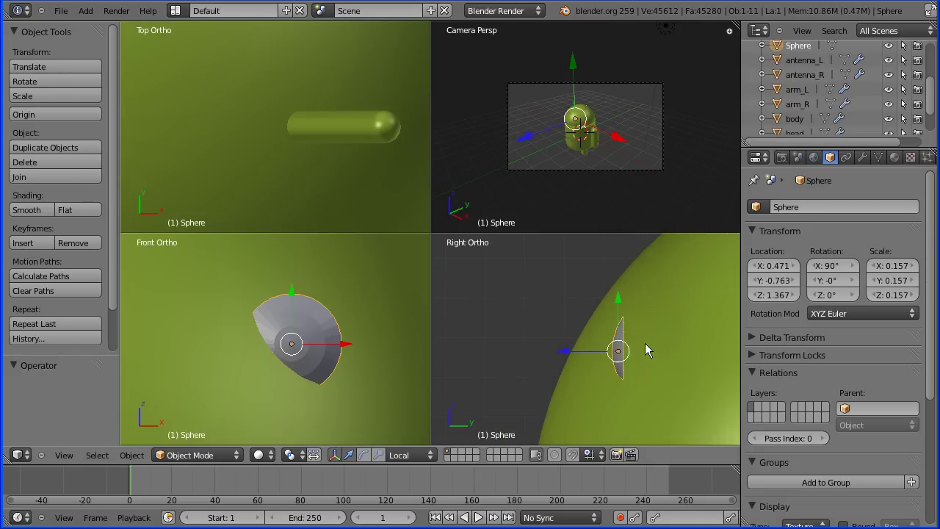
{"action": "middle_click_drag", "start_coordinate": [289, 202], "coordinate": [287, 118], "text": "shift"}
{"action": "middle_click_drag", "start_coordinate": [286, 192], "coordinate": [282, 123], "text": "shift"}
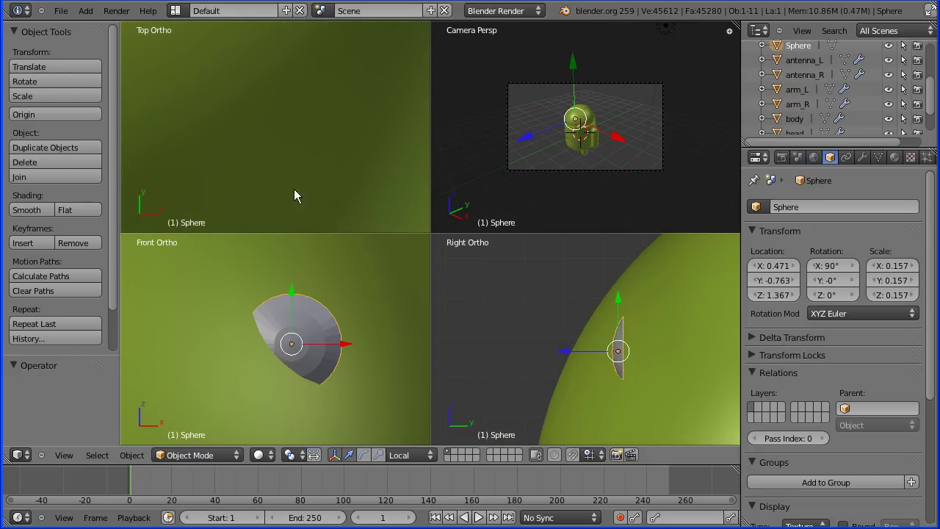
{"action": "middle_click_drag", "start_coordinate": [290, 192], "coordinate": [323, 113], "text": "shift"}
{"action": "middle_click_drag", "start_coordinate": [307, 216], "coordinate": [314, 118], "text": "shift"}
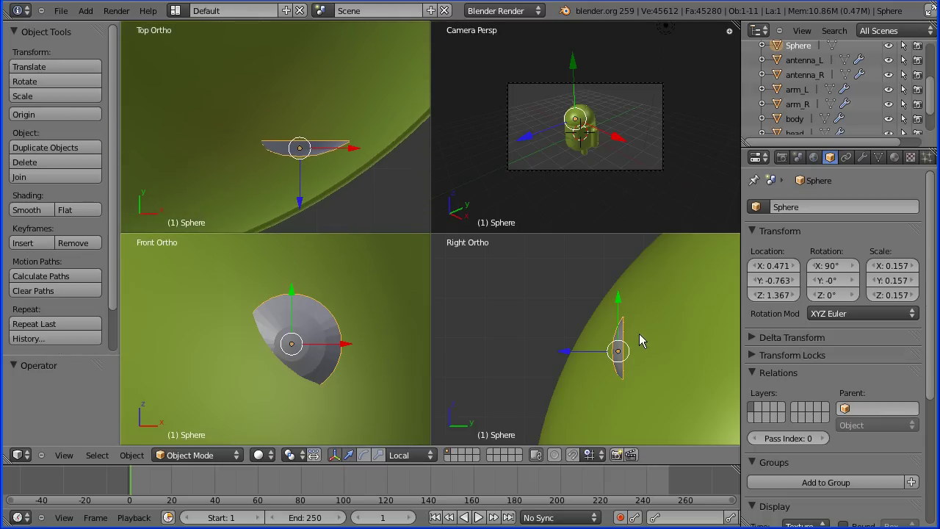
- Rotate the eye cap on its local Z and X axes and nudge it along local Z
{"action": "left_click", "coordinate": [365, 455]}
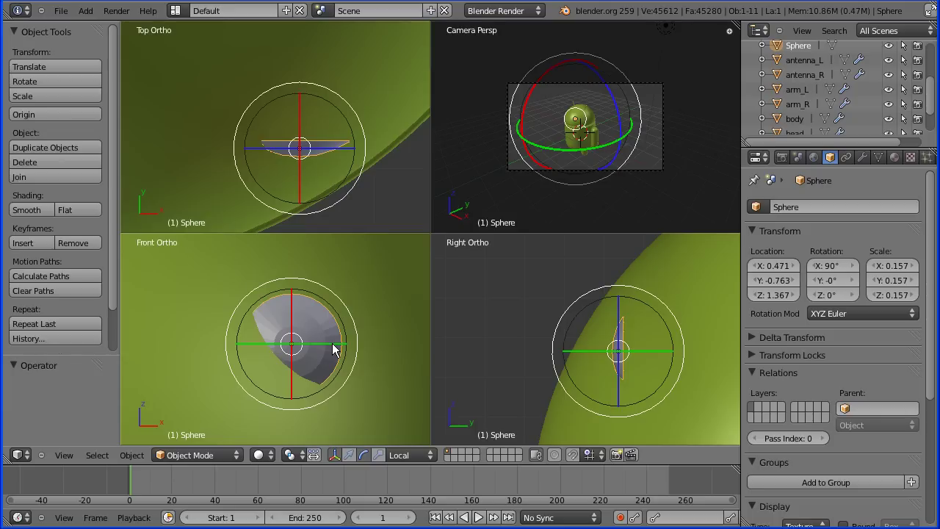
{"action": "left_click_drag", "start_coordinate": [334, 348], "coordinate": [397, 407]}
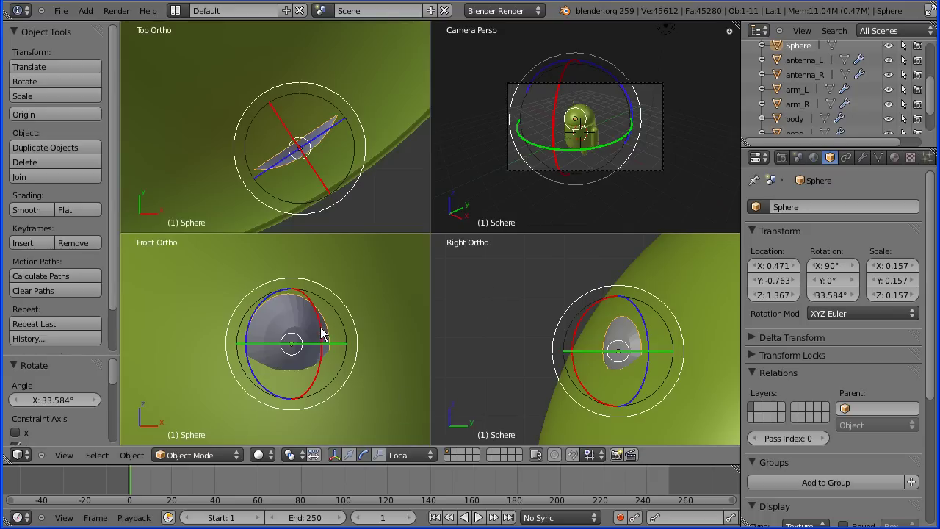
{"action": "left_click_drag", "start_coordinate": [320, 332], "coordinate": [329, 282]}
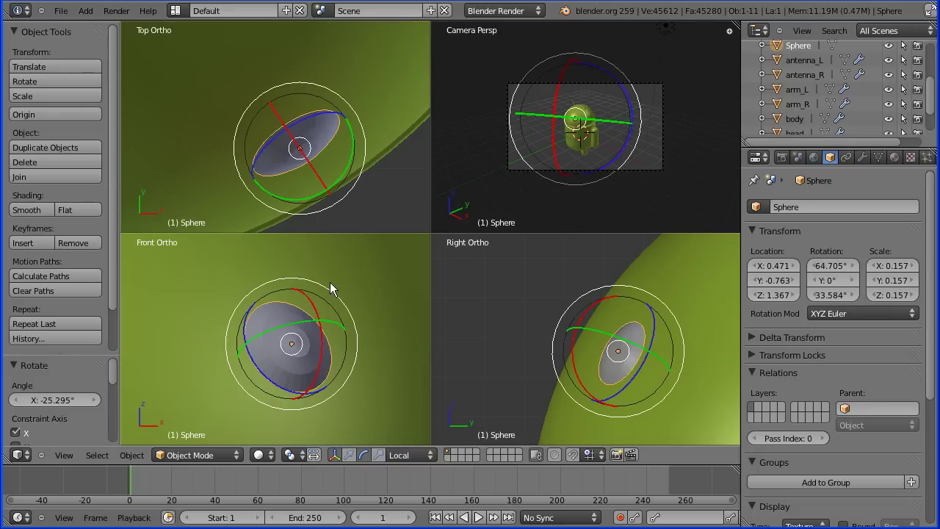
{"action": "left_click", "coordinate": [349, 454]}
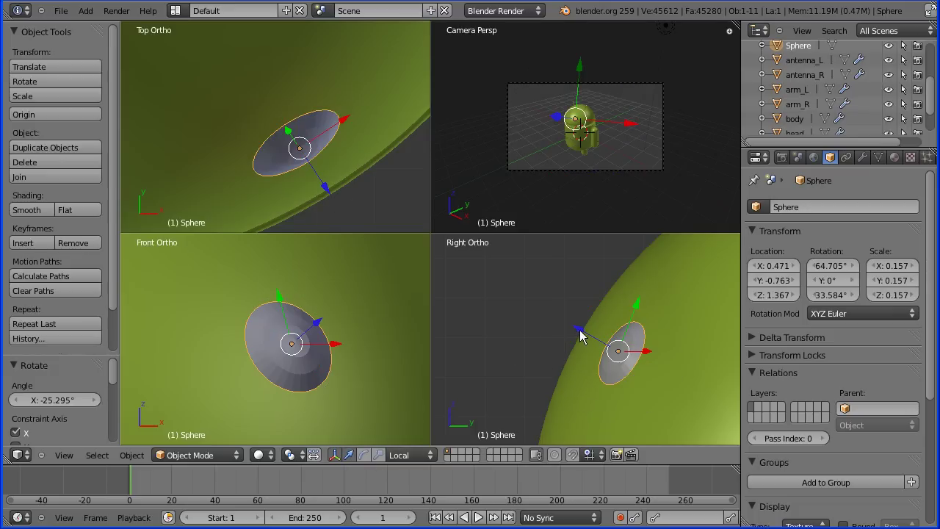
{"action": "mouse_move", "coordinate": [580, 331]}
{"action": "left_mouse_down"}
{"action": "mouse_move", "coordinate": [572, 324]}
{"action": "mouse_move", "coordinate": [582, 329]}
{"action": "left_mouse_up"}
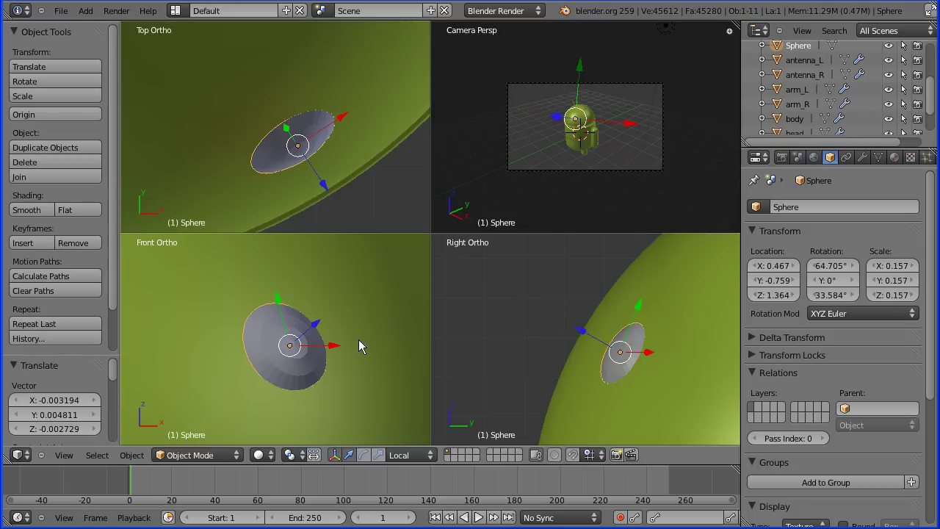
- Fine-tune the tilt to 63.728°, -0.485°, -32.557° and nudge it flush to X 0.469, Y -0.762
{"action": "left_click", "coordinate": [364, 455]}
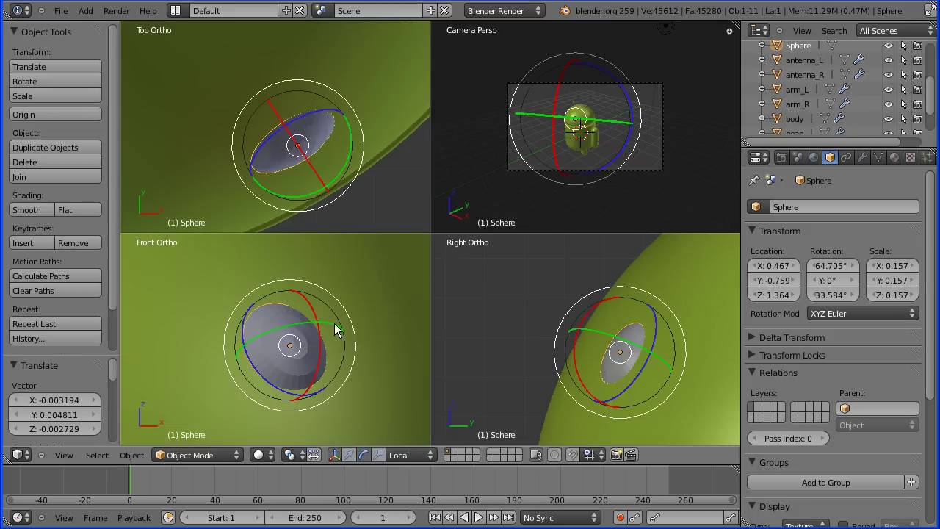
{"action": "left_click_drag", "start_coordinate": [334, 324], "coordinate": [324, 356]}
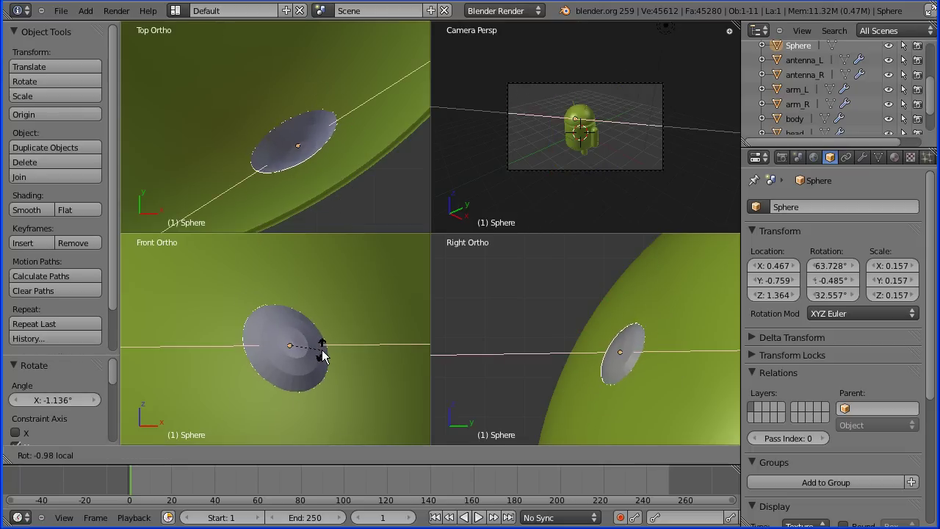
{"action": "left_click", "coordinate": [323, 355]}
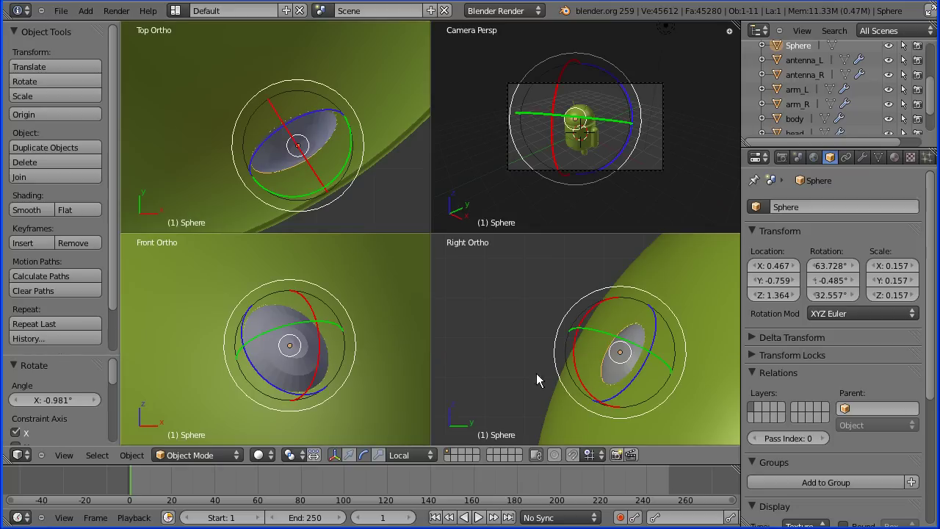
{"action": "left_click", "coordinate": [350, 457]}
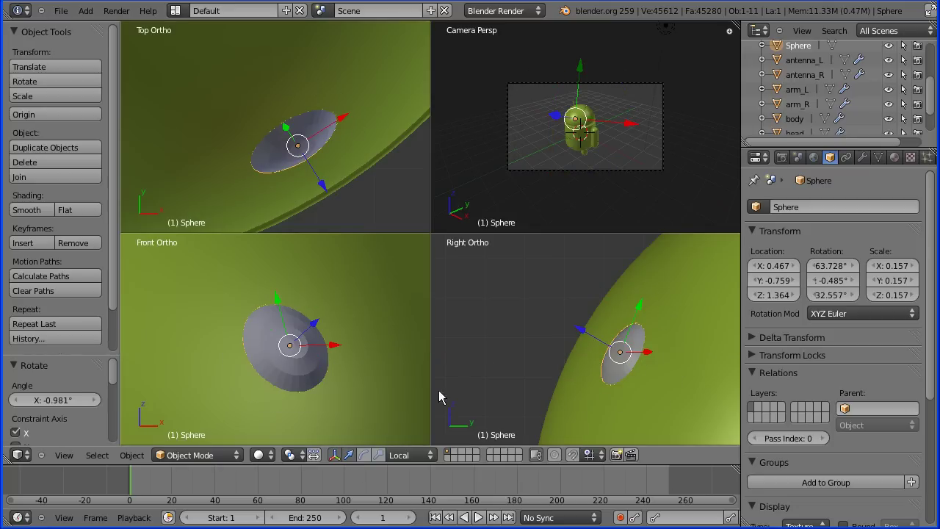
{"action": "left_click_drag", "start_coordinate": [577, 334], "coordinate": [573, 330]}
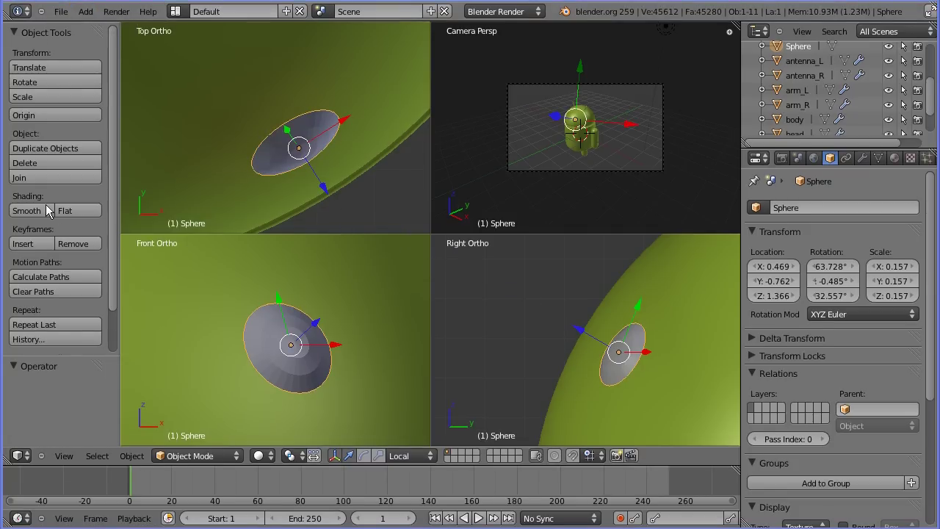
- Give the sphere smooth shading and rename it eye_L
{"action": "left_click", "coordinate": [47, 210]}
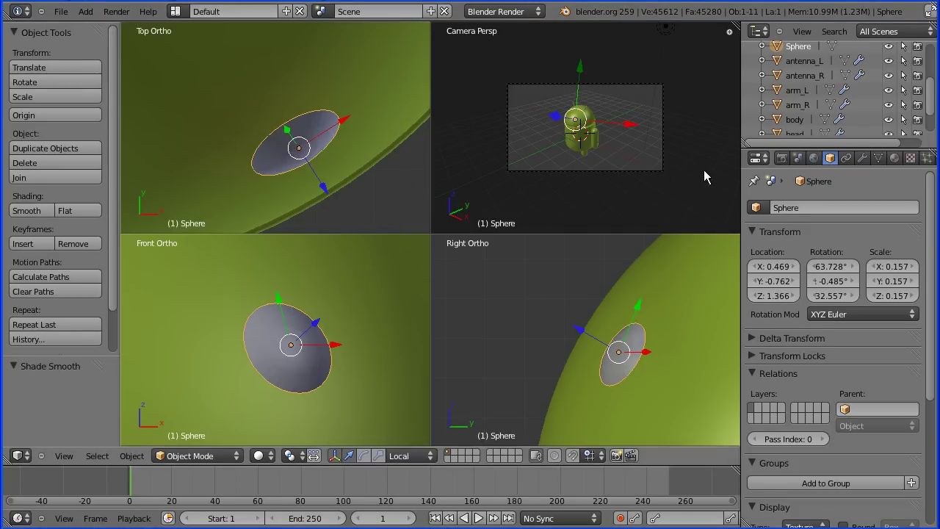
{"action": "left_click", "coordinate": [793, 208]}
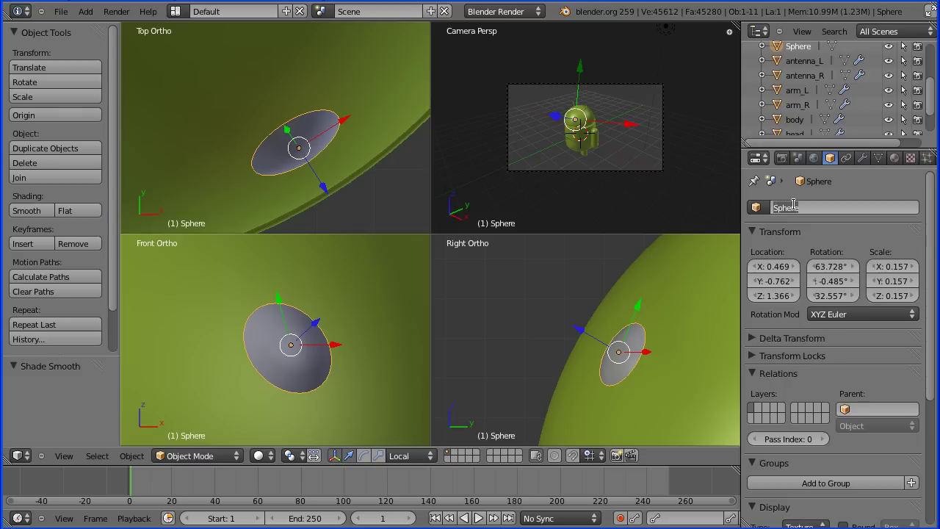
{"action": "type", "text": "eye_L"}
{"action": "key", "text": "Return"}
- Create a material named 'eye' with a black diffuse colour
{"action": "left_click", "coordinate": [894, 158]}
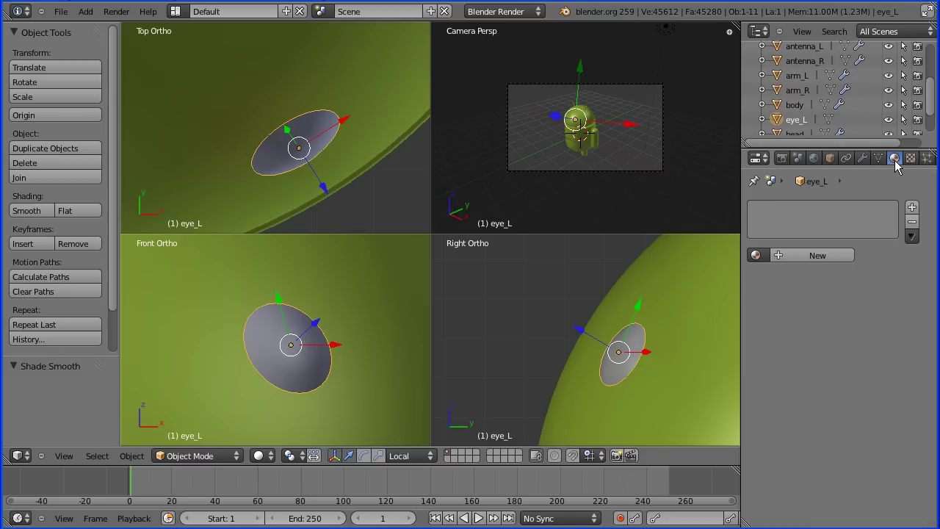
{"action": "left_click", "coordinate": [779, 256]}
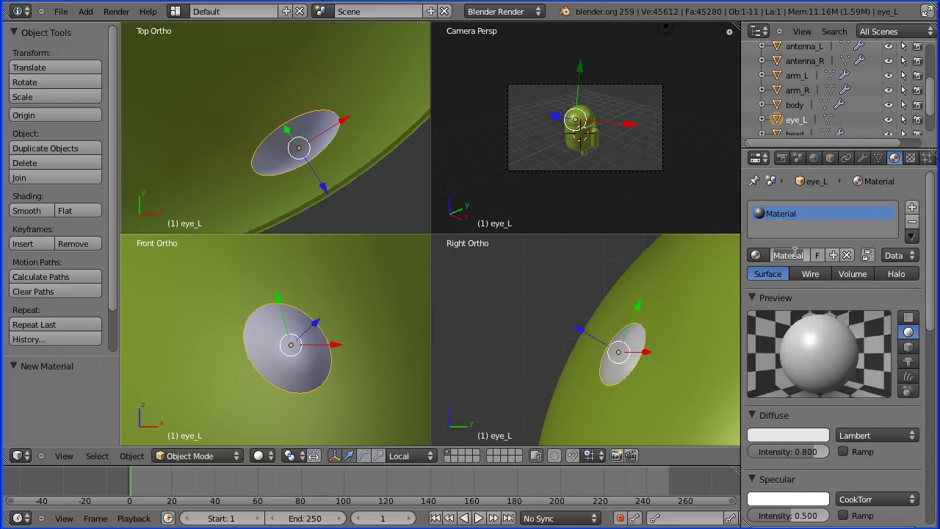
{"action": "left_click", "coordinate": [794, 253]}
{"action": "type", "text": "eye"}
{"action": "key", "text": "Return"}
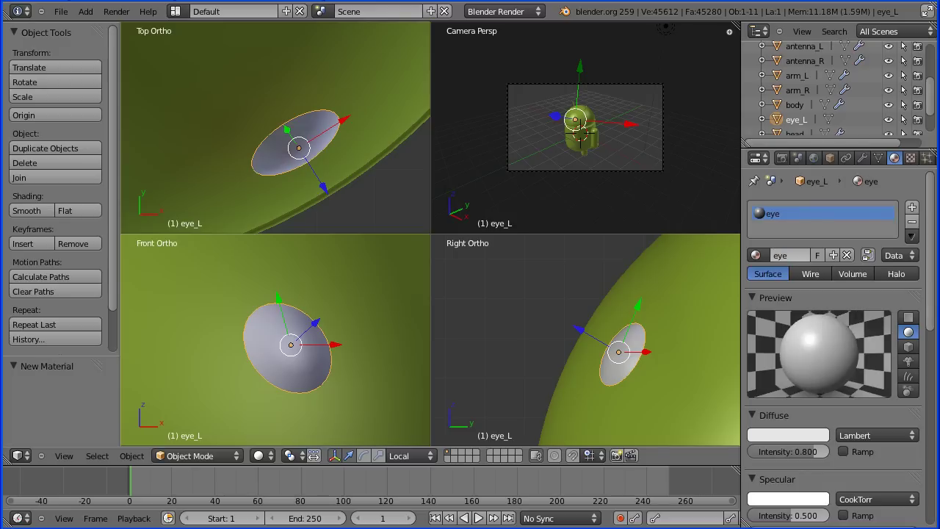
{"action": "left_click", "coordinate": [777, 433]}
{"action": "left_click_drag", "start_coordinate": [817, 248], "coordinate": [823, 360]}
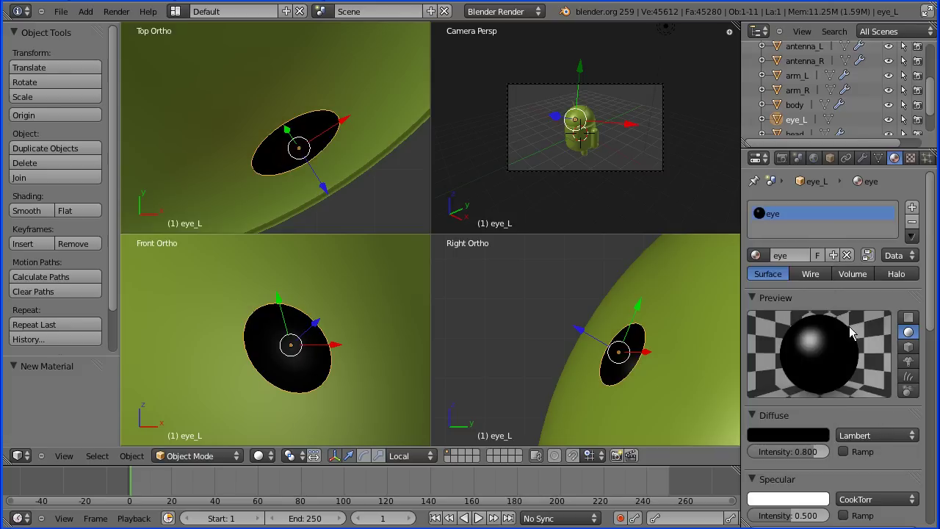
- Add a Subdivision Surface modifier to eye_L with 2 viewport subdivisions
{"action": "left_click", "coordinate": [865, 158]}
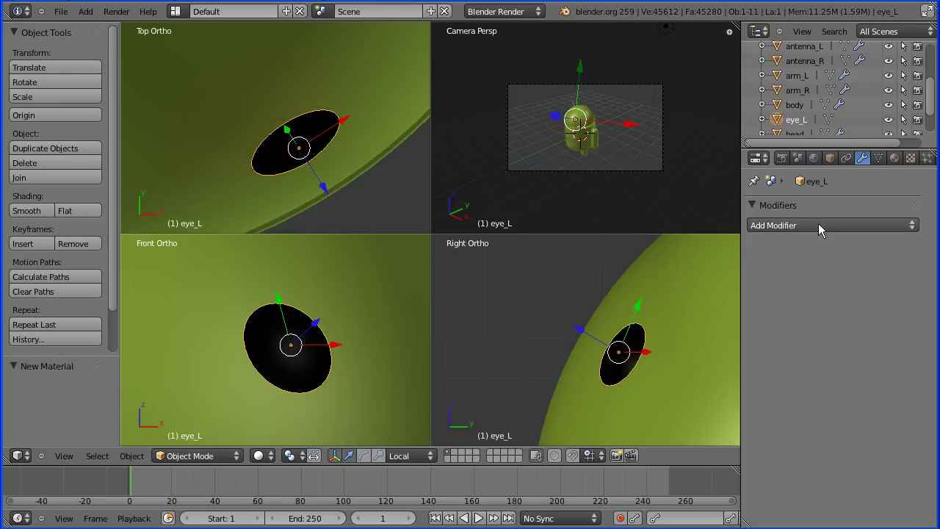
{"action": "left_click", "coordinate": [818, 223]}
{"action": "left_click", "coordinate": [677, 433]}
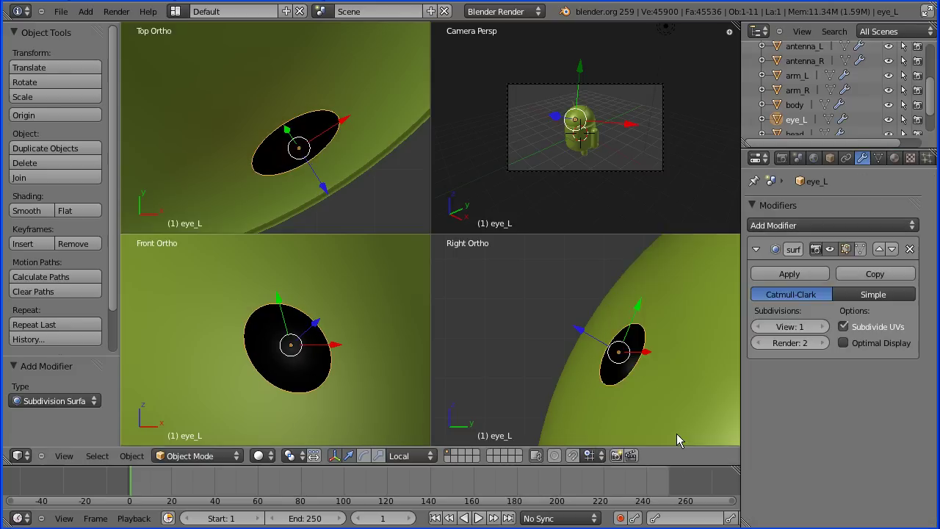
{"action": "left_click", "coordinate": [822, 326]}
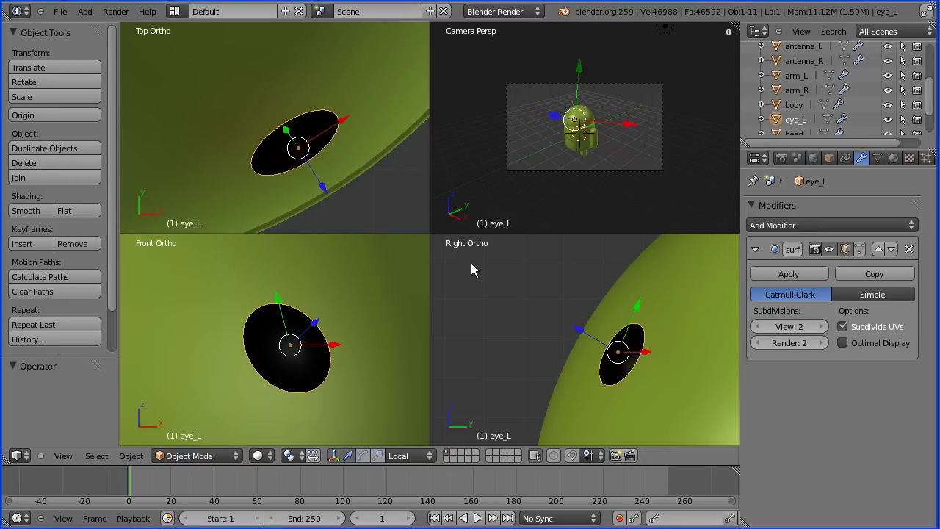
- Duplicate the left eye in place and rename the copy eye_R
{"action": "key", "text": "shift+d"}
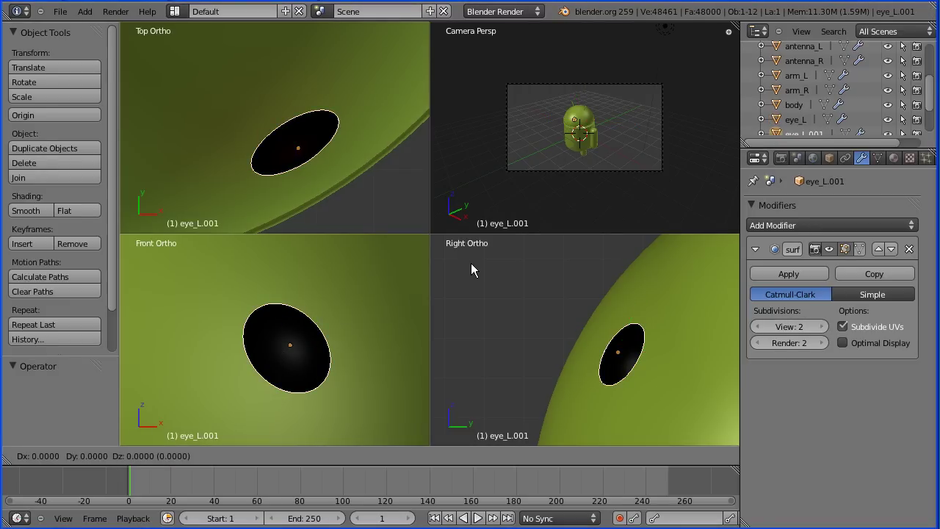
{"action": "right_click", "coordinate": [471, 263]}
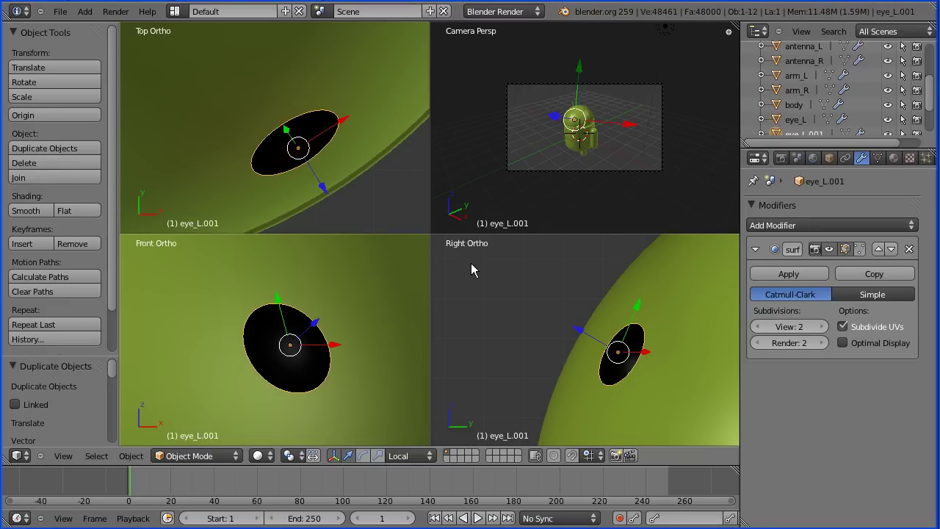
{"action": "left_click", "coordinate": [829, 158]}
{"action": "left_click", "coordinate": [822, 209]}
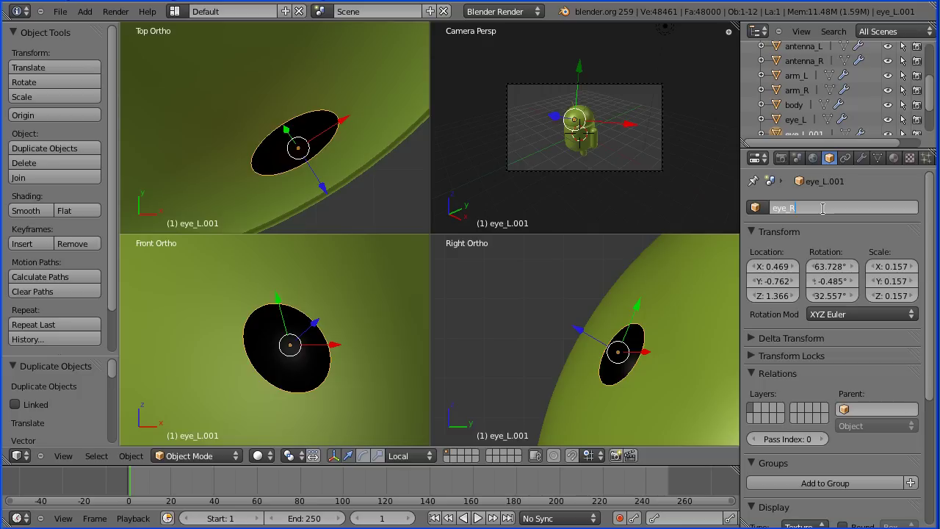
{"action": "key", "text": "Return"}
- Move eye_R to Location X -0.469 and bring it into the front and top views
{"action": "left_click", "coordinate": [756, 267]}
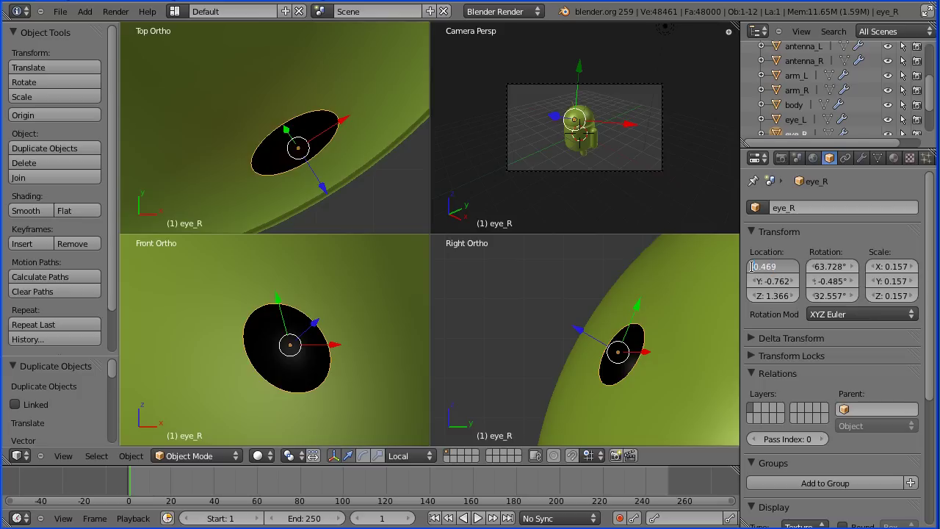
{"action": "type", "text": "-0.469"}
{"action": "key", "text": "Return"}
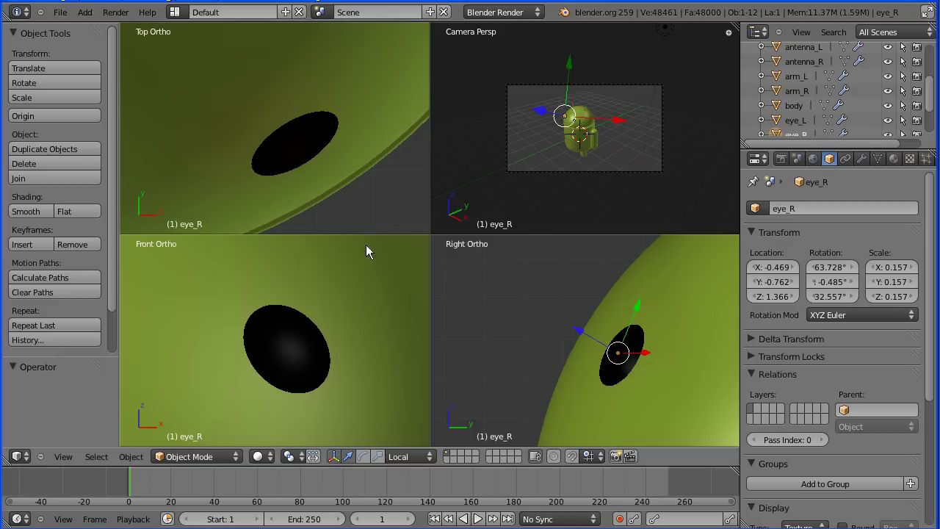
{"action": "scroll", "coordinate": [193, 353], "scroll_direction": "up", "scroll_amount": 6, "text": "ctrl"}
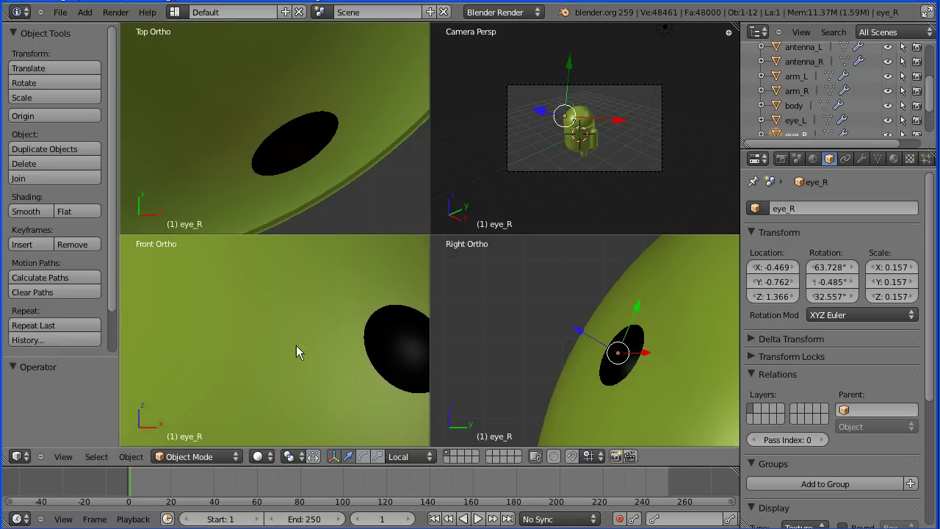
{"action": "middle_click_drag", "start_coordinate": [148, 355], "coordinate": [328, 354], "text": "shift"}
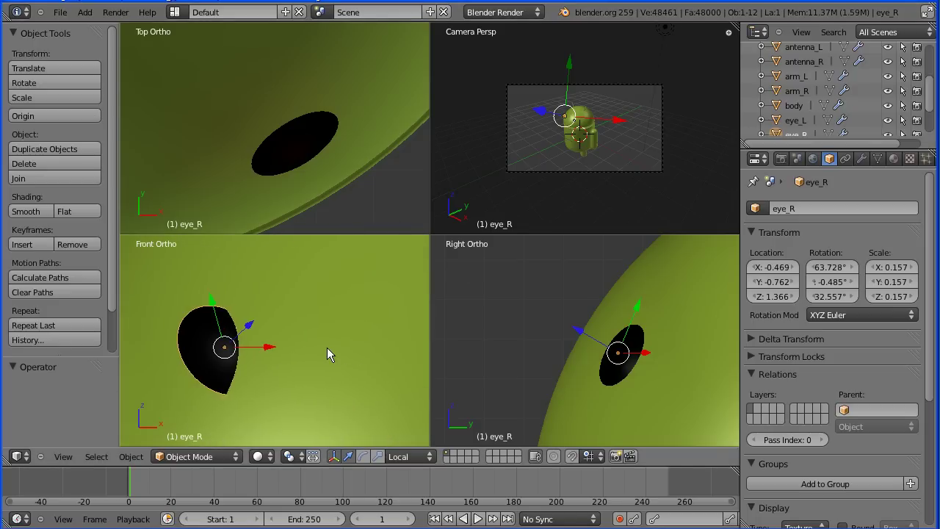
{"action": "middle_click_drag", "start_coordinate": [217, 113], "coordinate": [393, 141], "text": "shift"}
{"action": "middle_click_drag", "start_coordinate": [236, 154], "coordinate": [361, 142], "text": "shift"}
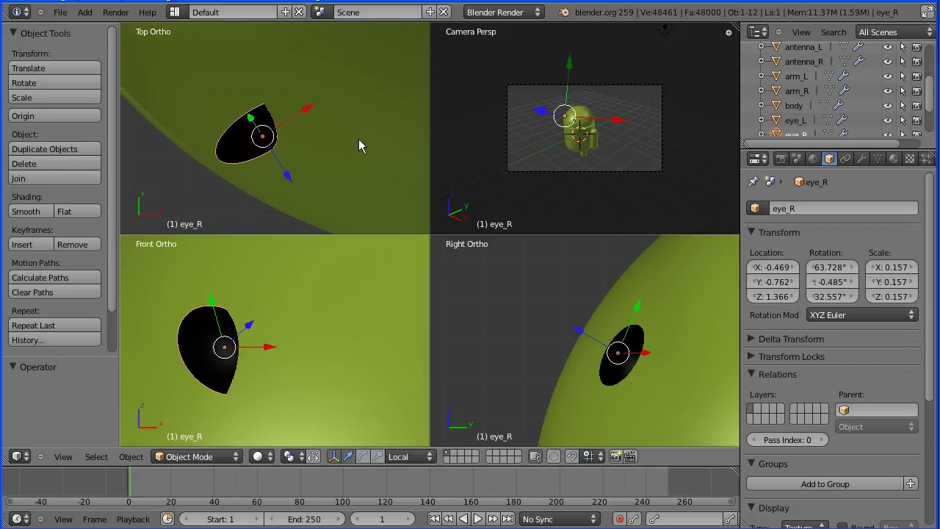
- Turn the camera pane into a Left Ortho view framed on eye_R
{"action": "left_click", "coordinate": [64, 456]}
{"action": "left_click", "coordinate": [89, 326]}
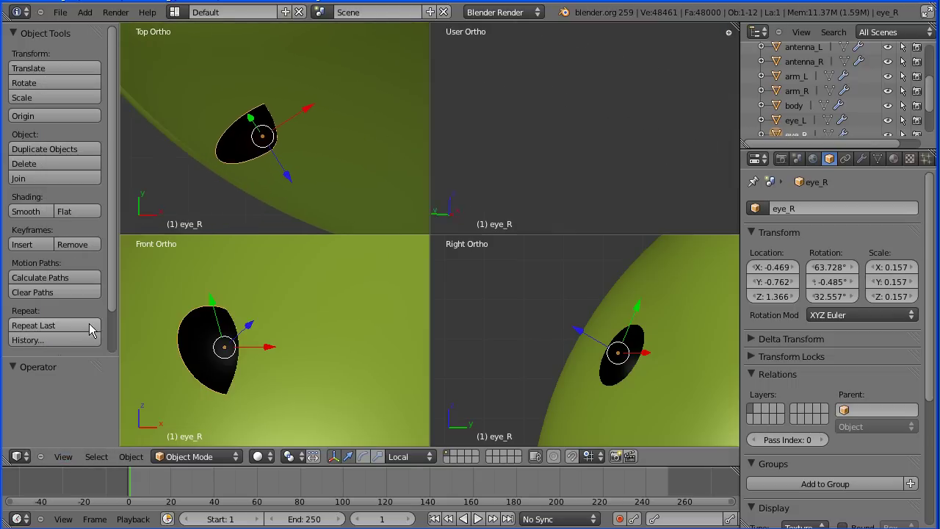
{"action": "scroll", "coordinate": [496, 140], "scroll_direction": "down", "scroll_amount": 1}
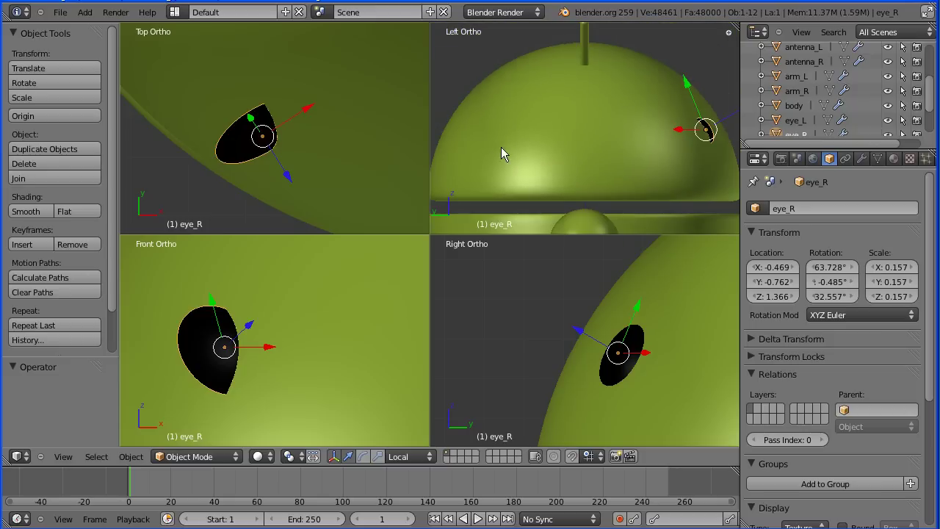
{"action": "middle_click_drag", "start_coordinate": [656, 151], "coordinate": [533, 147], "text": "shift"}
{"action": "scroll", "coordinate": [529, 153], "scroll_direction": "up", "scroll_amount": 3}
{"action": "scroll", "coordinate": [525, 160], "scroll_direction": "up", "scroll_amount": 2}
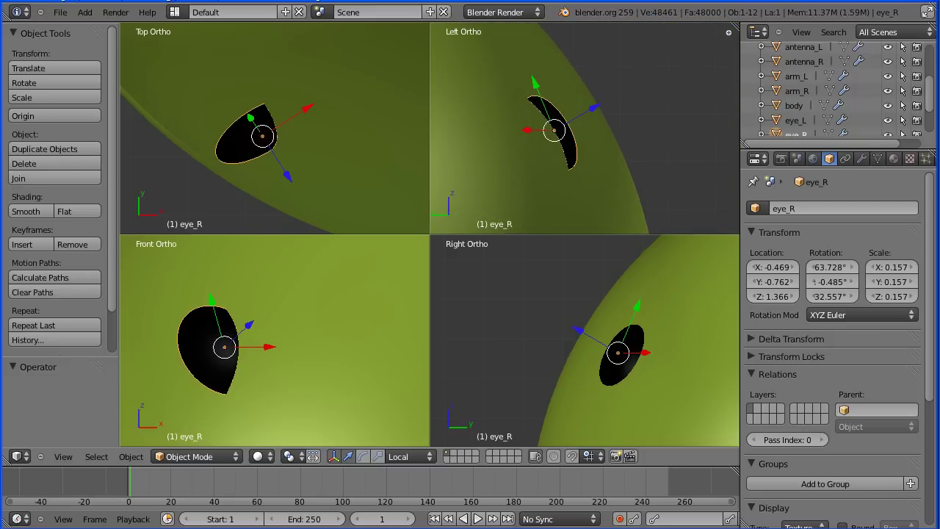
- Rotate eye_R to about 61.5°, 19.9°, 20.1° and nudge it flush onto the head
{"action": "left_click", "coordinate": [368, 456]}
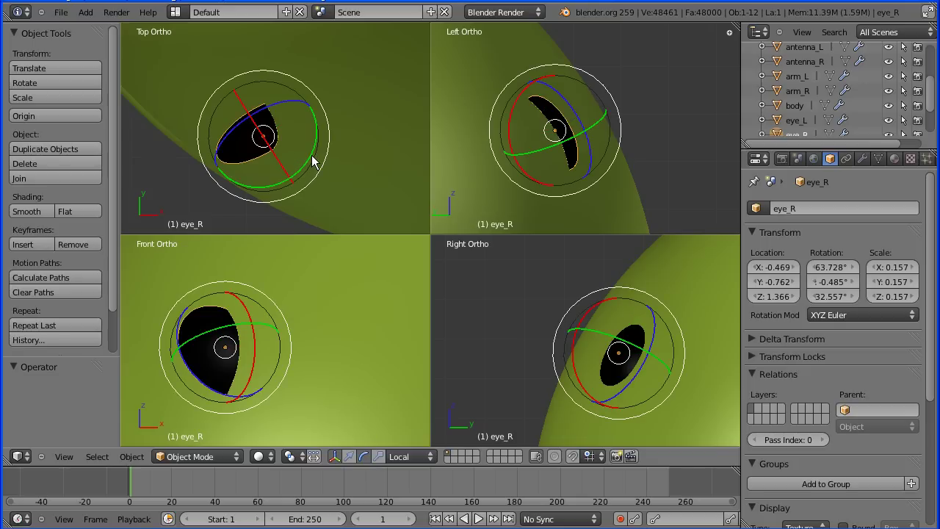
{"action": "left_click_drag", "start_coordinate": [313, 161], "coordinate": [271, 201]}
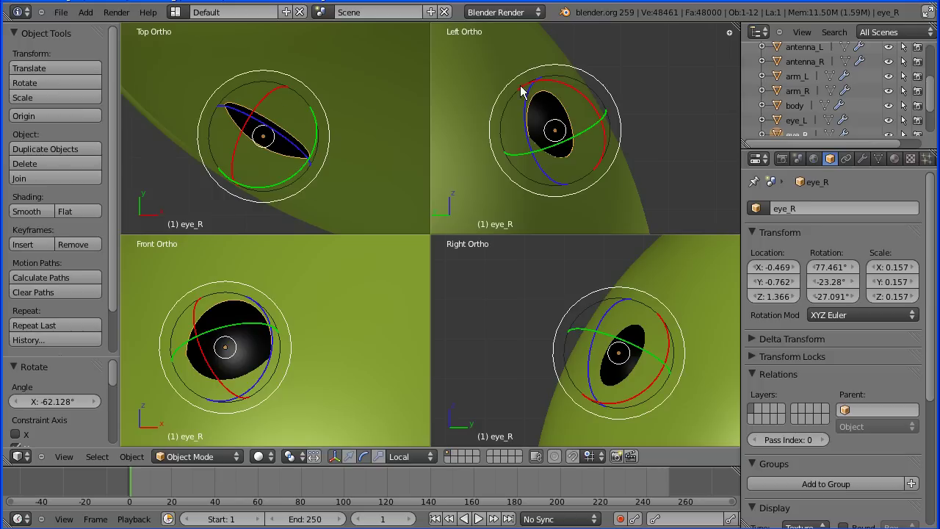
{"action": "left_click_drag", "start_coordinate": [564, 82], "coordinate": [554, 79]}
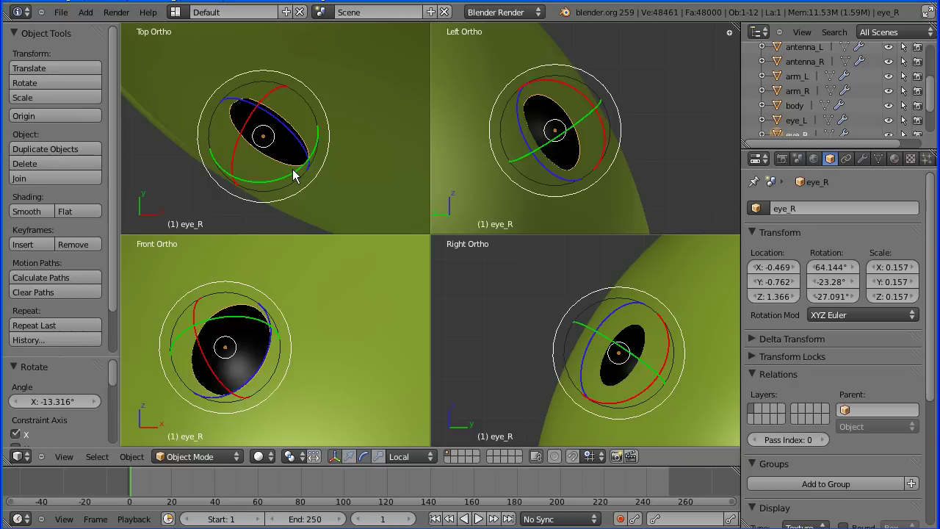
{"action": "left_click_drag", "start_coordinate": [294, 177], "coordinate": [300, 170]}
{"action": "left_click", "coordinate": [334, 457]}
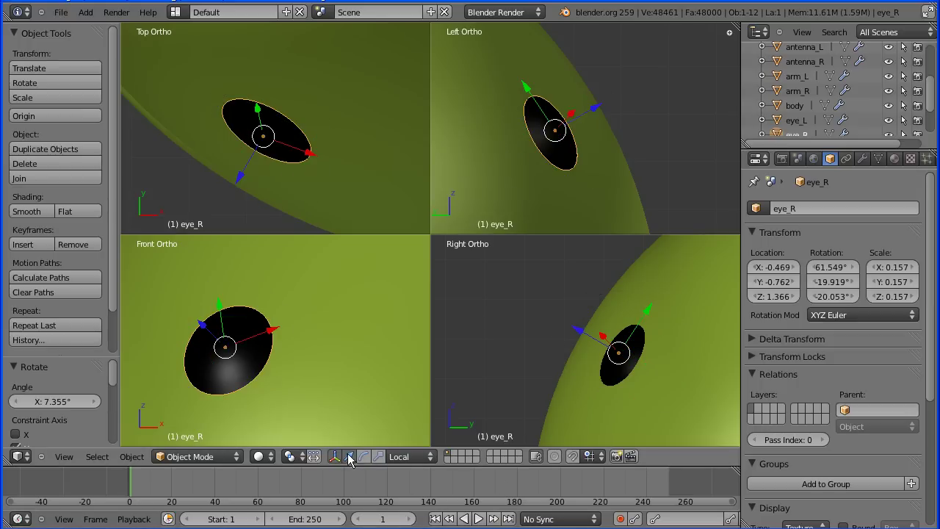
{"action": "mouse_move", "coordinate": [204, 331]}
{"action": "left_mouse_down"}
{"action": "mouse_move", "coordinate": [196, 323]}
{"action": "mouse_move", "coordinate": [200, 336]}
{"action": "left_mouse_up"}
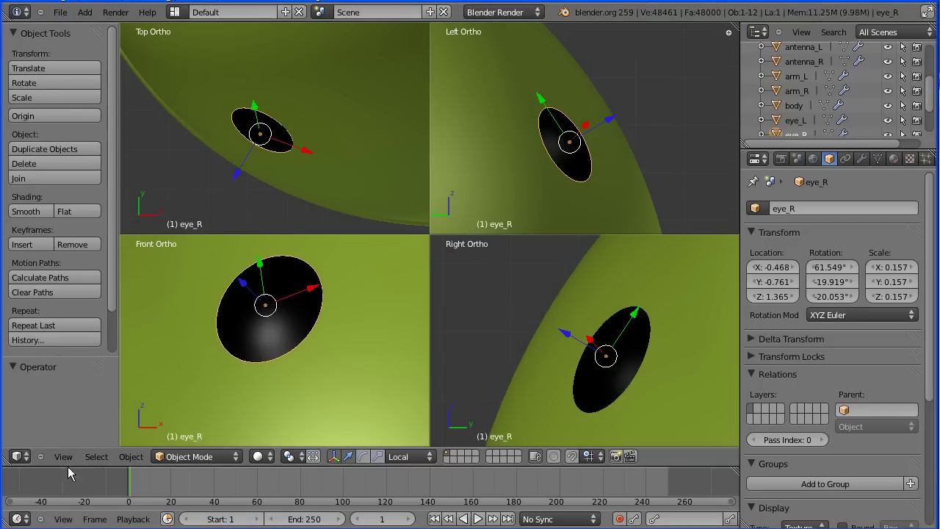
- Switch from four views to a single front view centred on the whole Android
{"action": "left_click", "coordinate": [72, 460]}
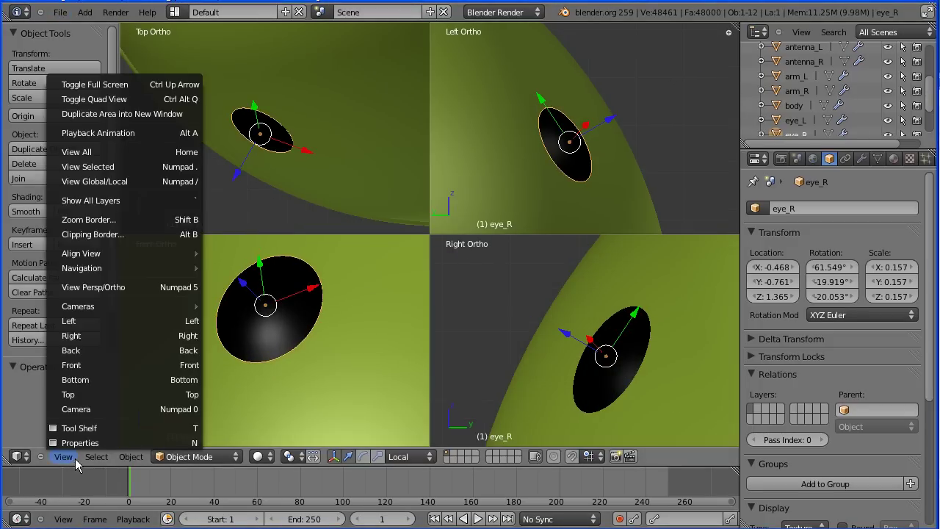
{"action": "left_click", "coordinate": [125, 99]}
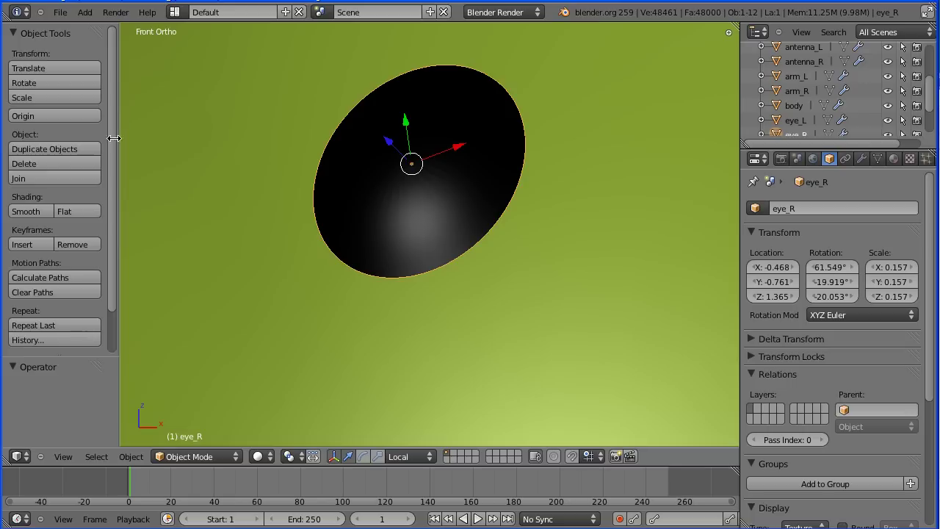
{"action": "scroll", "coordinate": [272, 293], "scroll_direction": "down", "scroll_amount": 6}
{"action": "scroll", "coordinate": [522, 406], "scroll_direction": "down", "scroll_amount": 2}
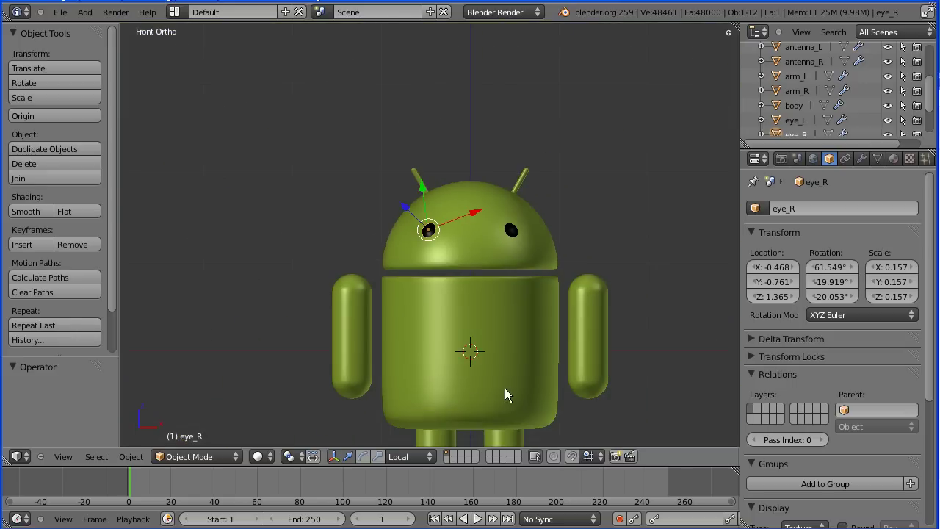
{"action": "middle_click_drag", "start_coordinate": [486, 384], "coordinate": [448, 289], "text": "shift"}
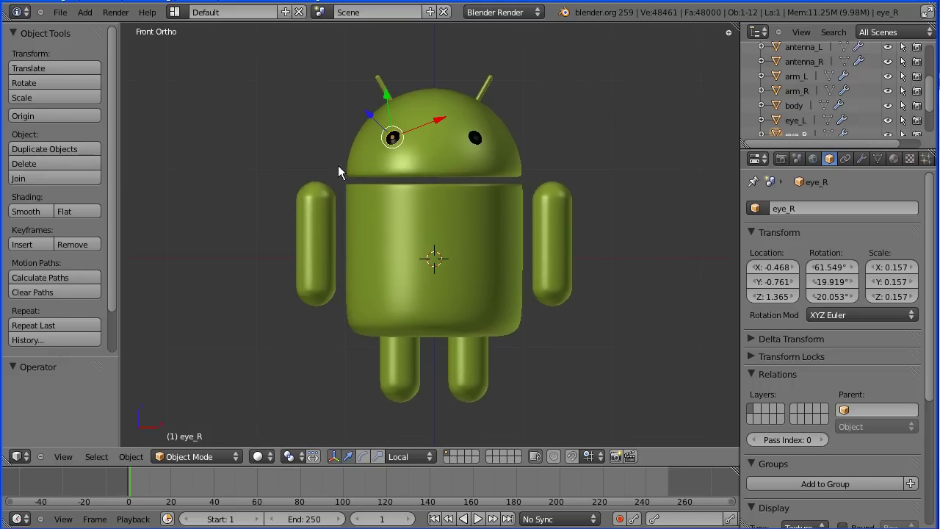
- Select the head, move it aside, then undo so it returns atop the body
{"action": "right_click", "coordinate": [435, 158]}
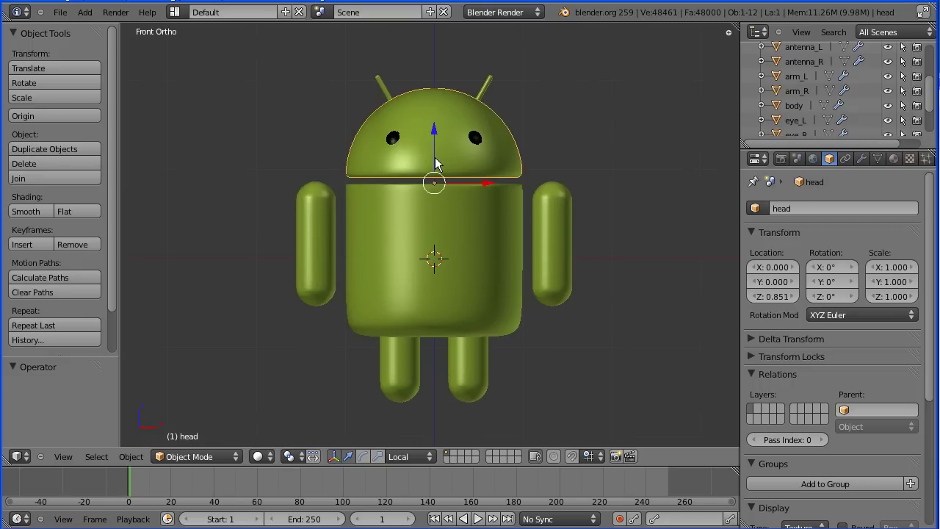
{"action": "key", "text": "g"}
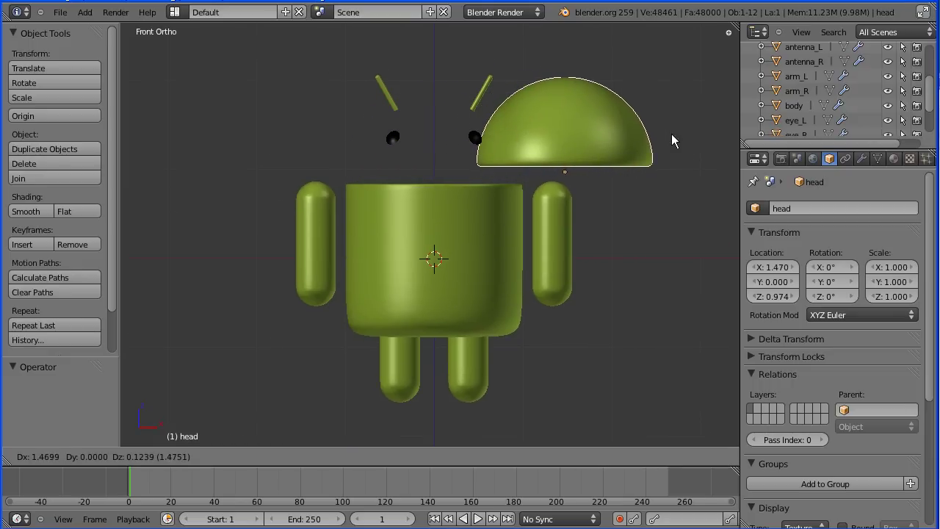
{"action": "left_click", "coordinate": [690, 134]}
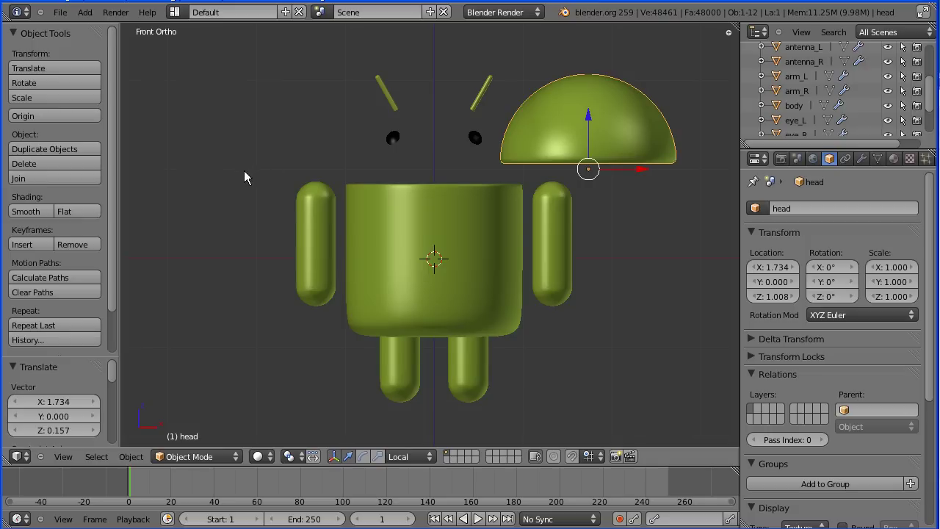
{"action": "key", "text": "ctrl+z"}
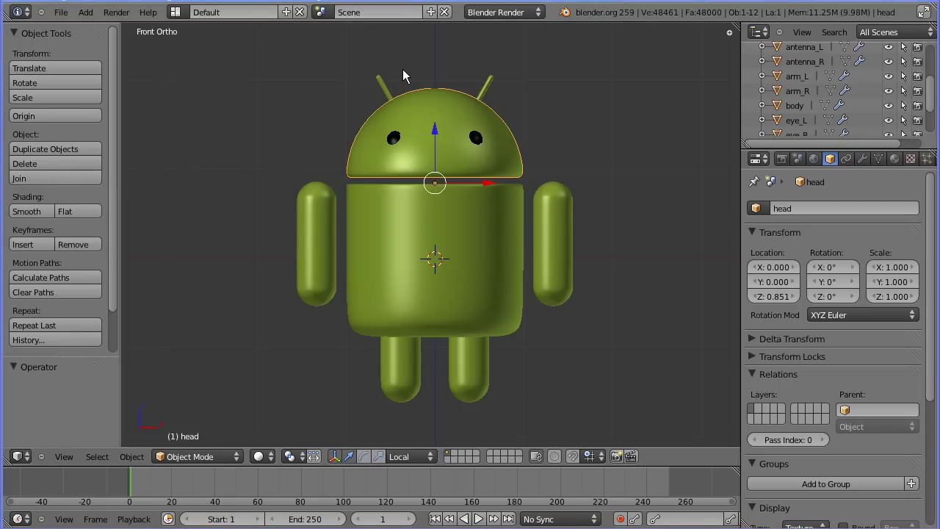
- Parent eye_L to head, then clear that parent again with Alt+P
{"action": "right_click", "coordinate": [477, 139]}
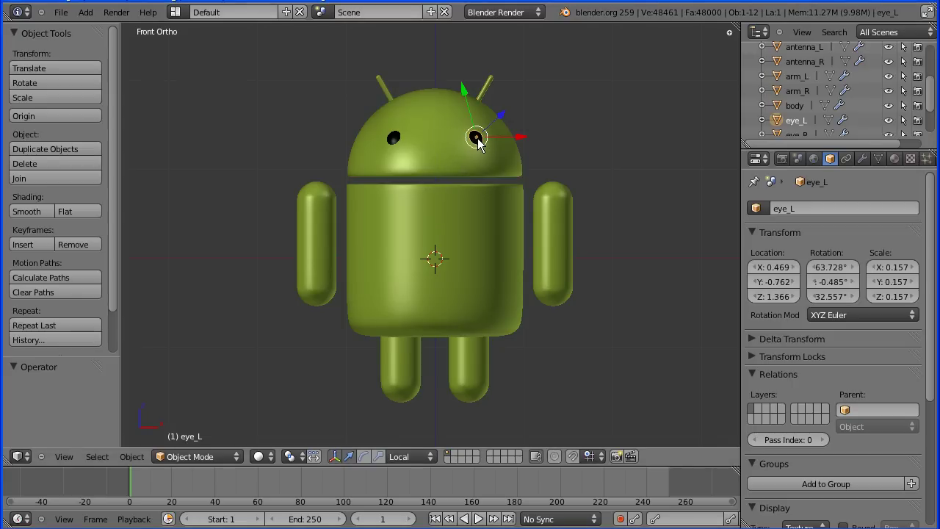
{"action": "left_click", "coordinate": [876, 411]}
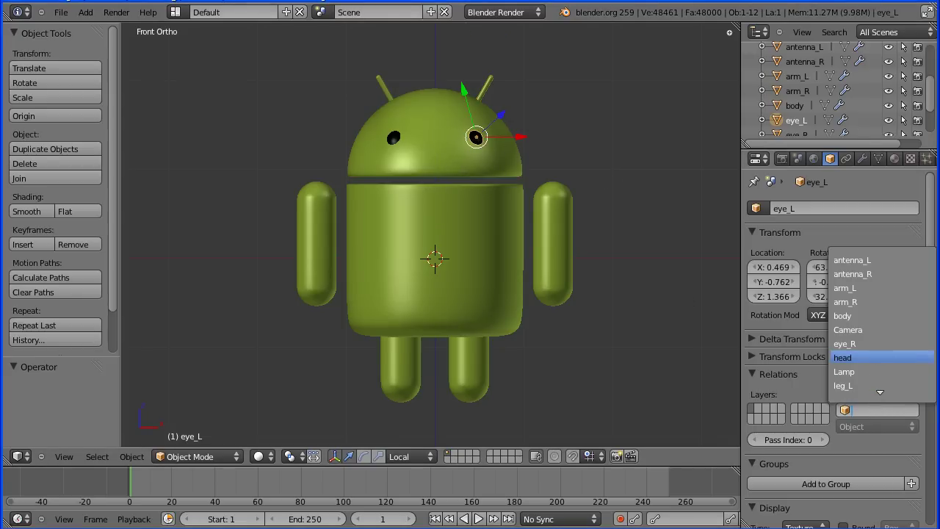
{"action": "left_click", "coordinate": [880, 356]}
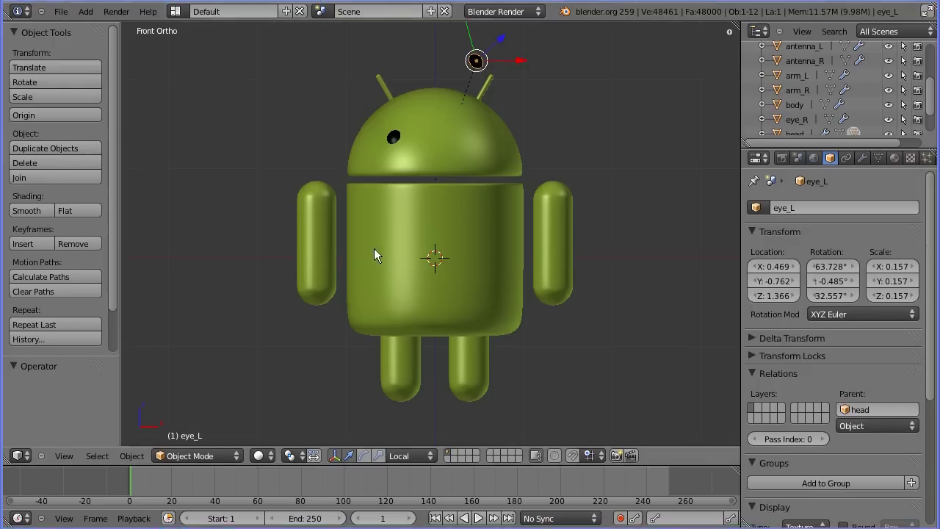
{"action": "key", "text": "alt+p"}
{"action": "left_click", "coordinate": [298, 154]}
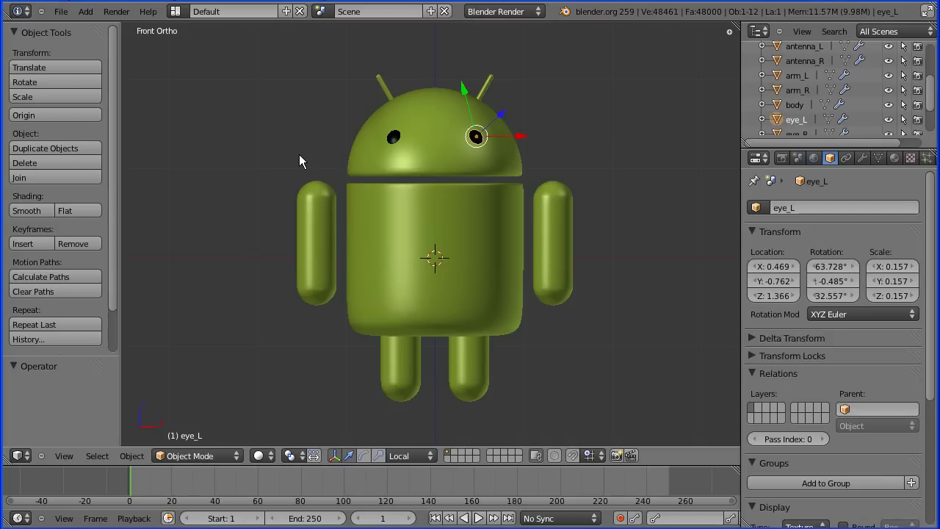
- Apply the head's location so it reads 0, 0, 0
{"action": "right_click", "coordinate": [426, 156]}
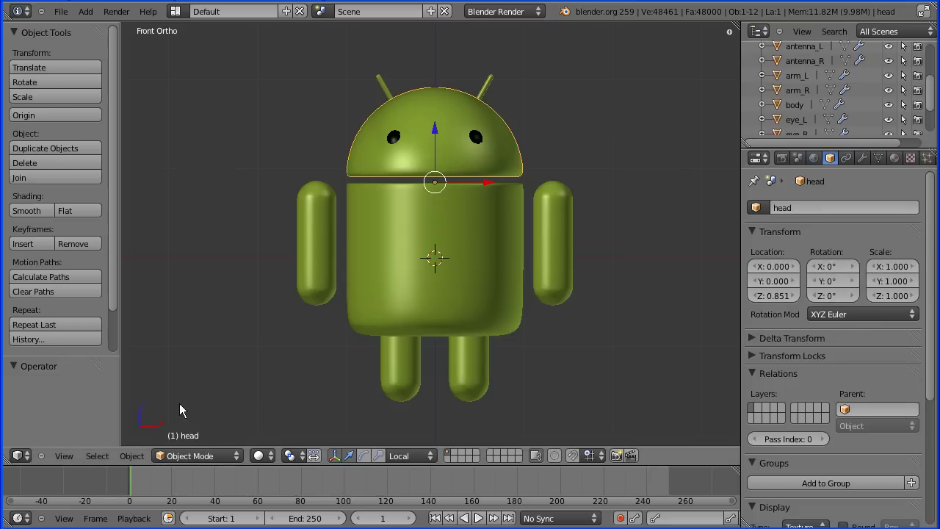
{"action": "left_click", "coordinate": [133, 455]}
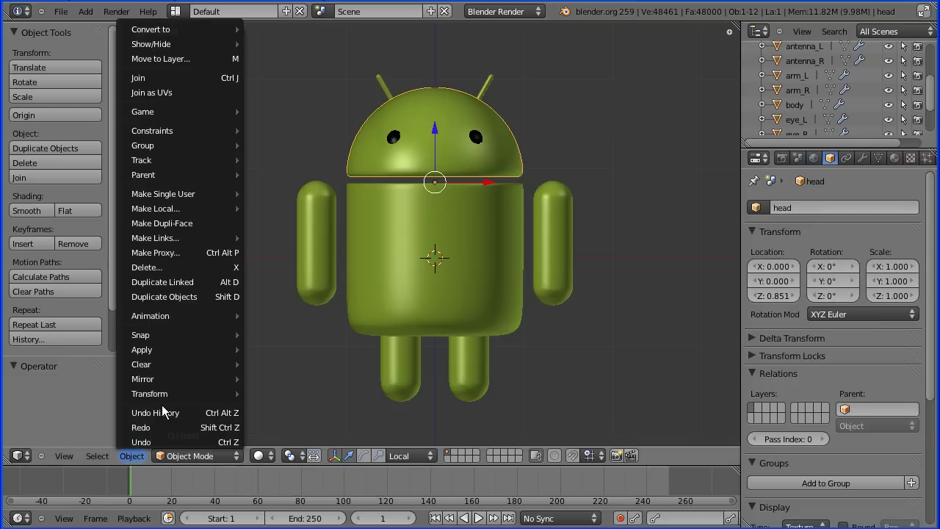
{"action": "mouse_move", "coordinate": [181, 351]}
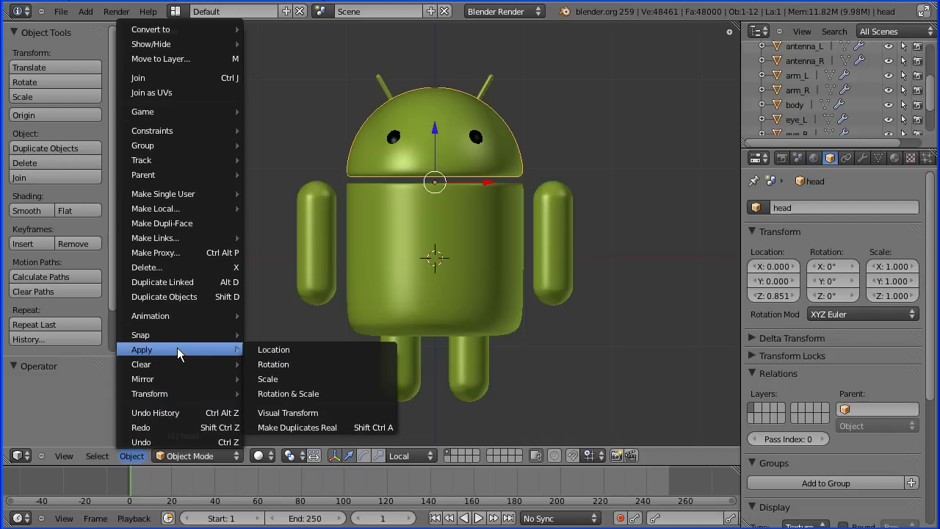
{"action": "left_click", "coordinate": [337, 358]}
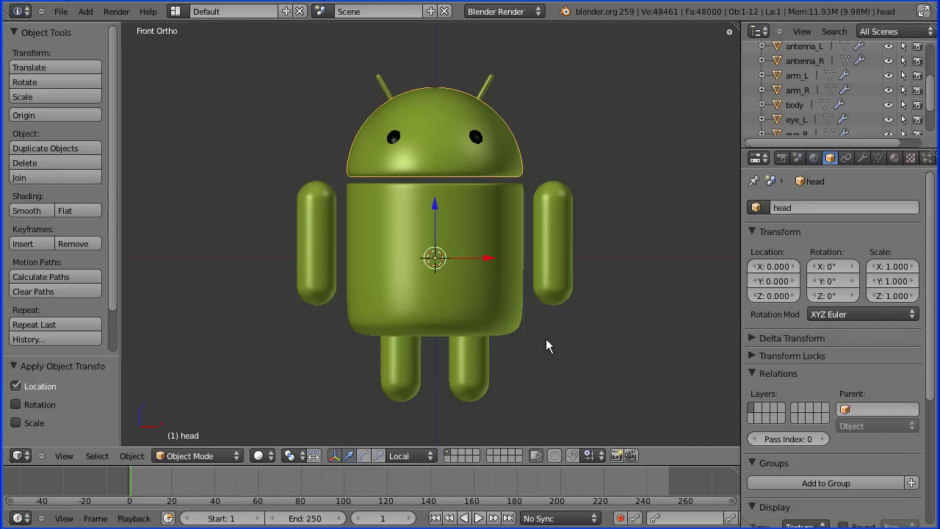
- Set head as the parent of eye_L and eye_R
{"action": "right_click", "coordinate": [477, 141]}
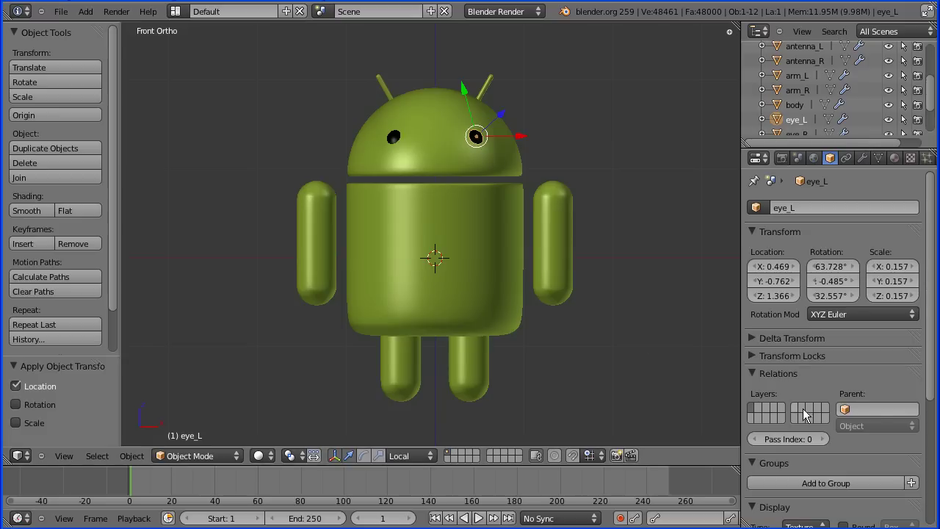
{"action": "left_click", "coordinate": [873, 413]}
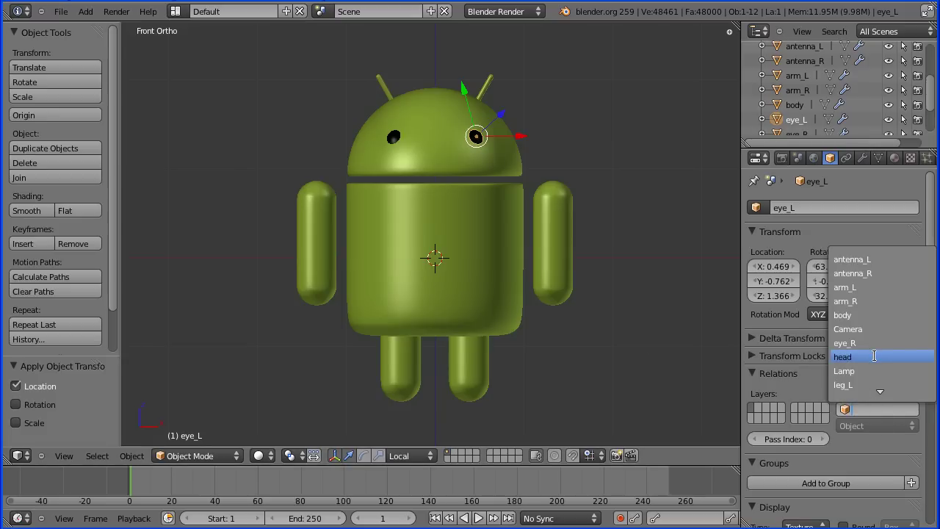
{"action": "left_click", "coordinate": [874, 356]}
{"action": "right_click", "coordinate": [395, 137]}
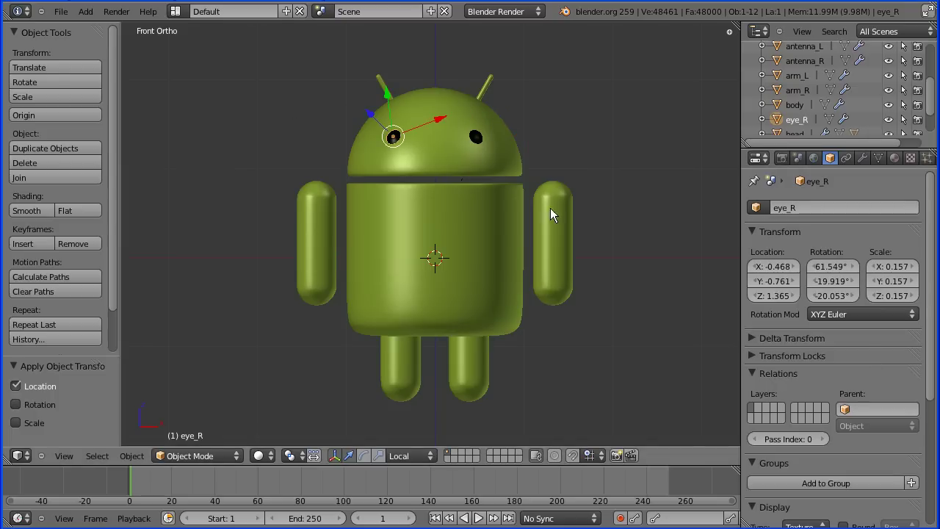
{"action": "left_click", "coordinate": [863, 409]}
{"action": "left_click", "coordinate": [864, 357]}
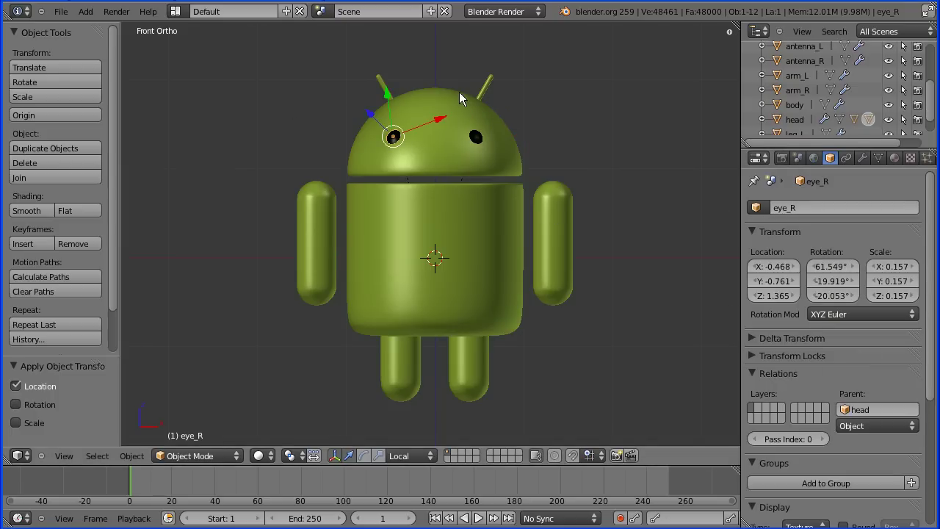
- Set head as the parent of antenna_L and antenna_R
{"action": "right_click", "coordinate": [482, 96]}
{"action": "left_click", "coordinate": [888, 410]}
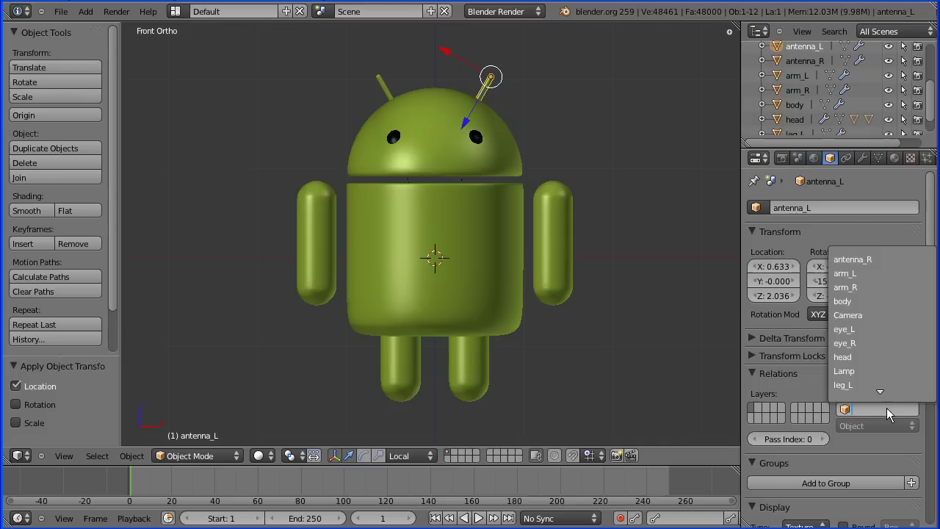
{"action": "left_click", "coordinate": [844, 356]}
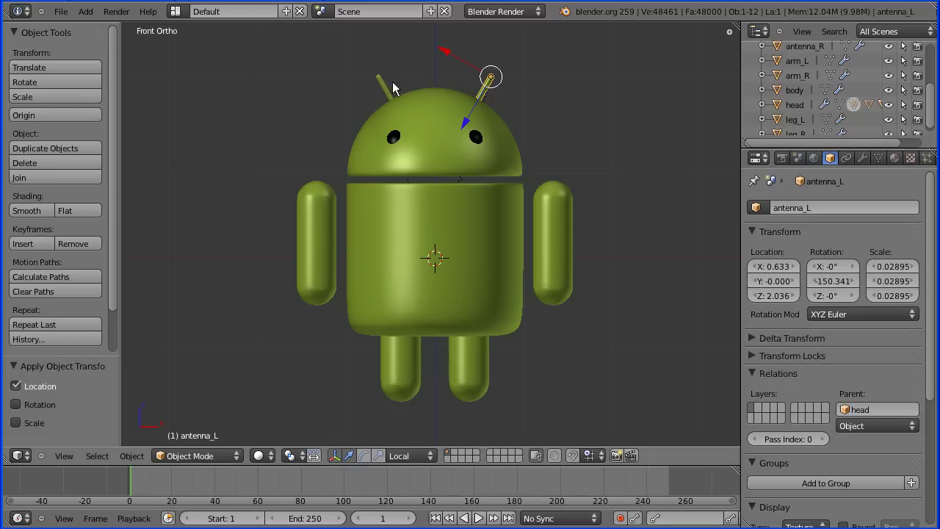
{"action": "right_click", "coordinate": [387, 87]}
{"action": "left_click", "coordinate": [898, 409]}
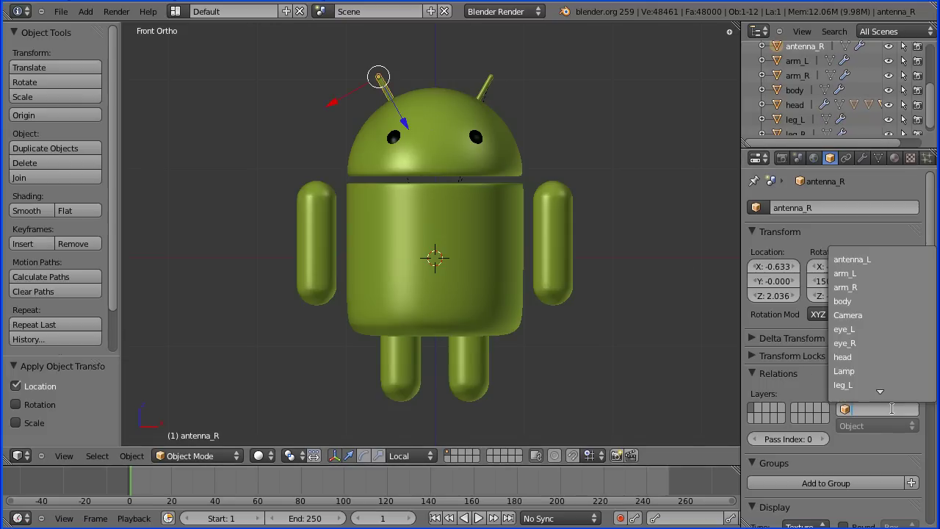
{"action": "left_click", "coordinate": [850, 357]}
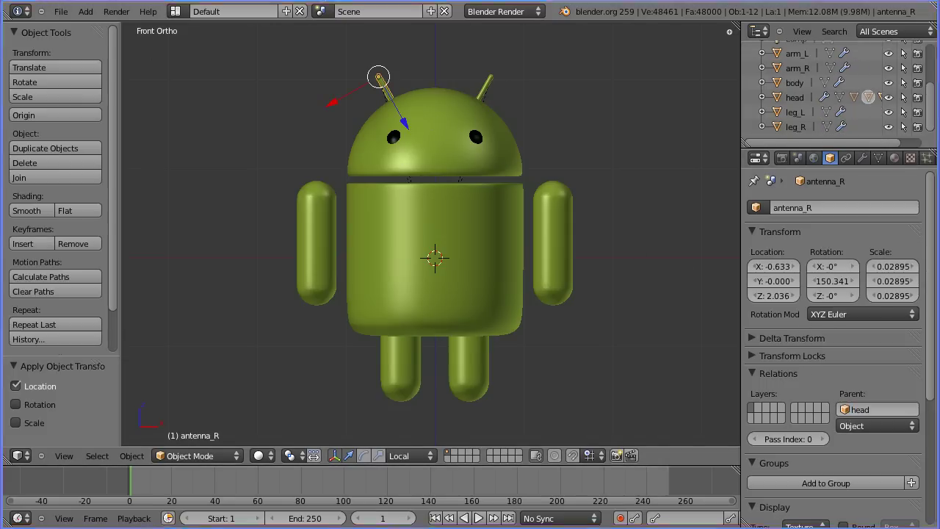
- Select all mesh objects and move each one's origin to its geometry centre
{"action": "left_click", "coordinate": [98, 456]}
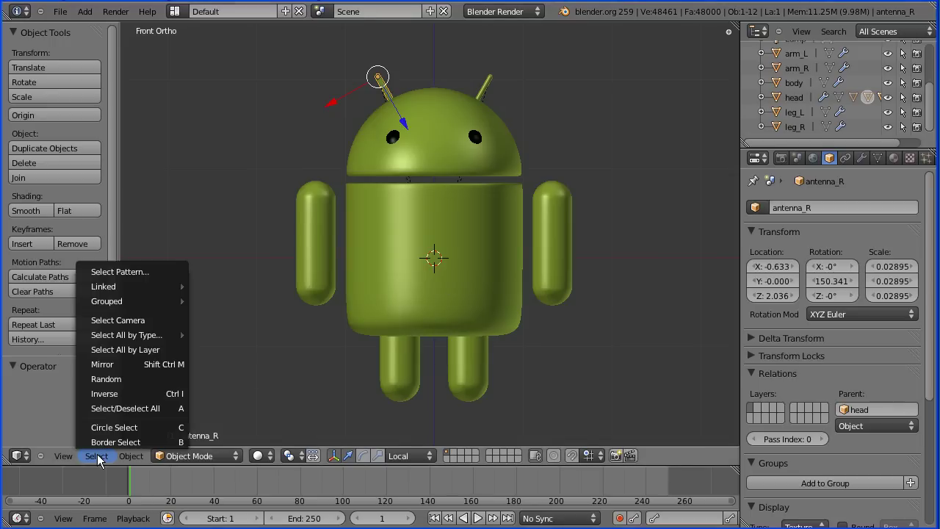
{"action": "mouse_move", "coordinate": [133, 334]}
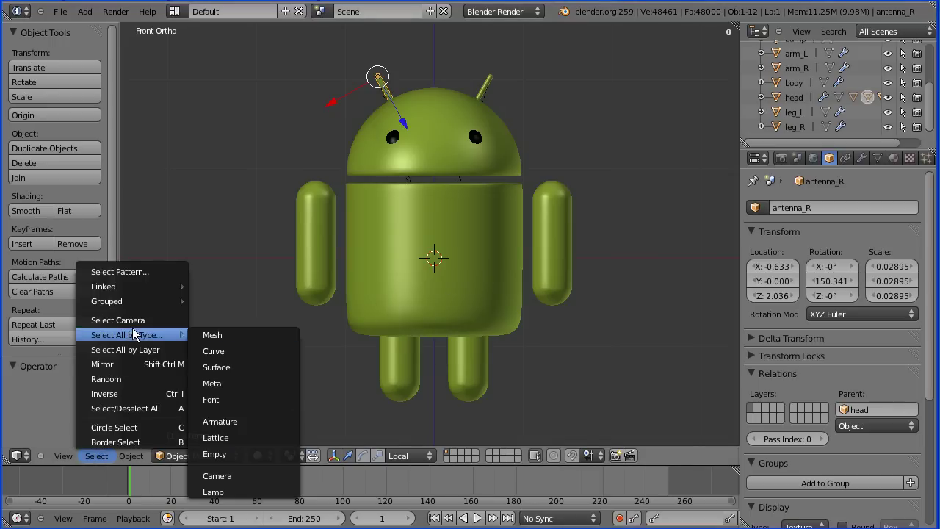
{"action": "left_click", "coordinate": [277, 337]}
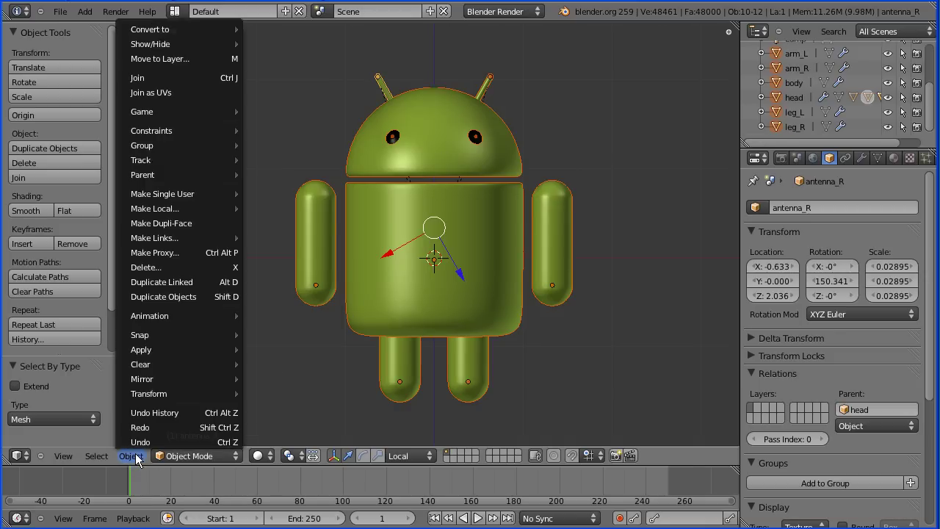
{"action": "mouse_move", "coordinate": [181, 395]}
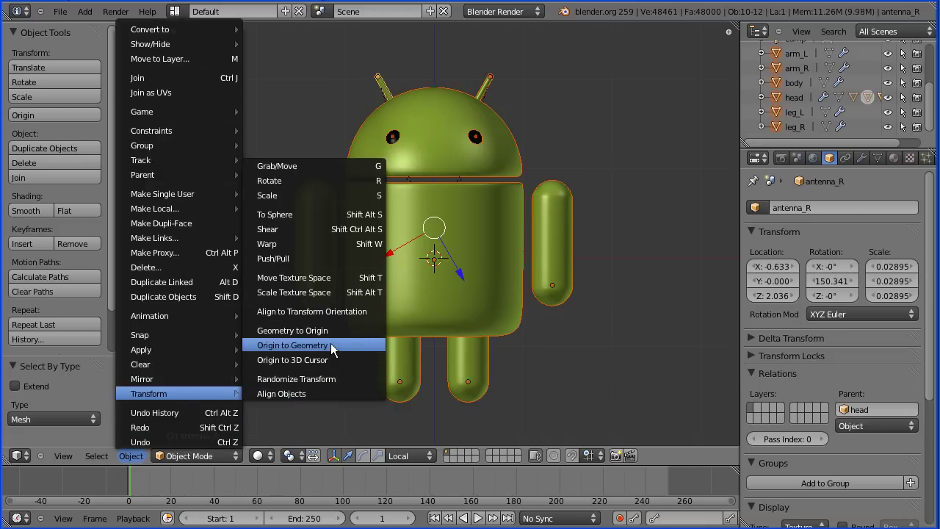
{"action": "left_click", "coordinate": [357, 344]}
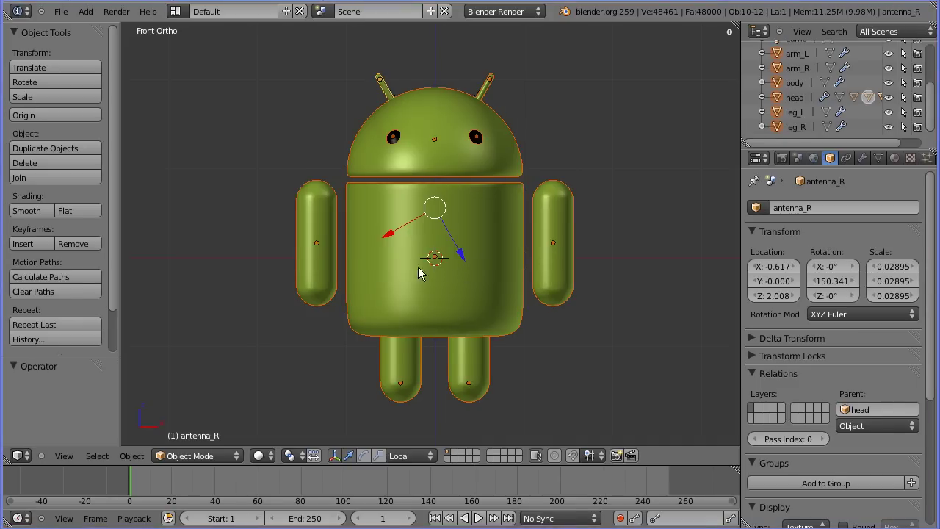
- Apply rotation and scale to all selected robot parts
{"action": "left_click", "coordinate": [133, 456]}
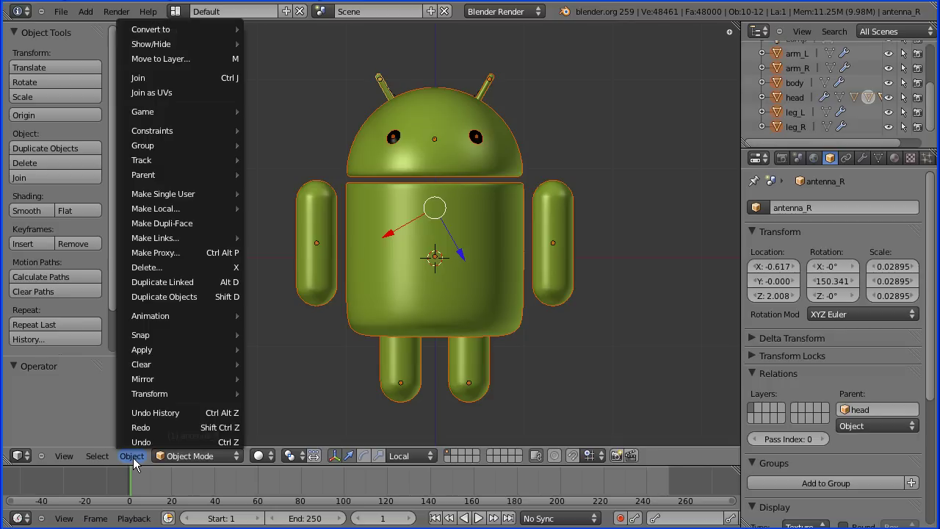
{"action": "mouse_move", "coordinate": [169, 348]}
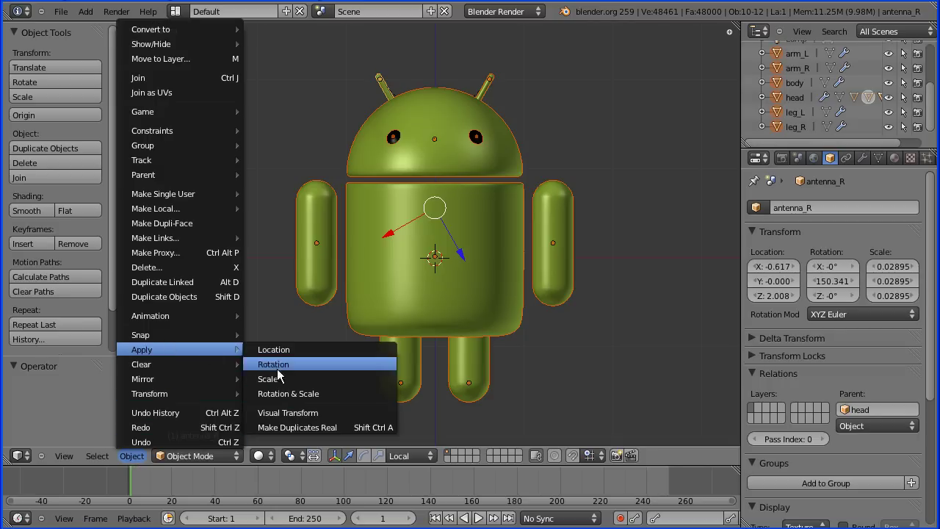
{"action": "left_click", "coordinate": [287, 393]}
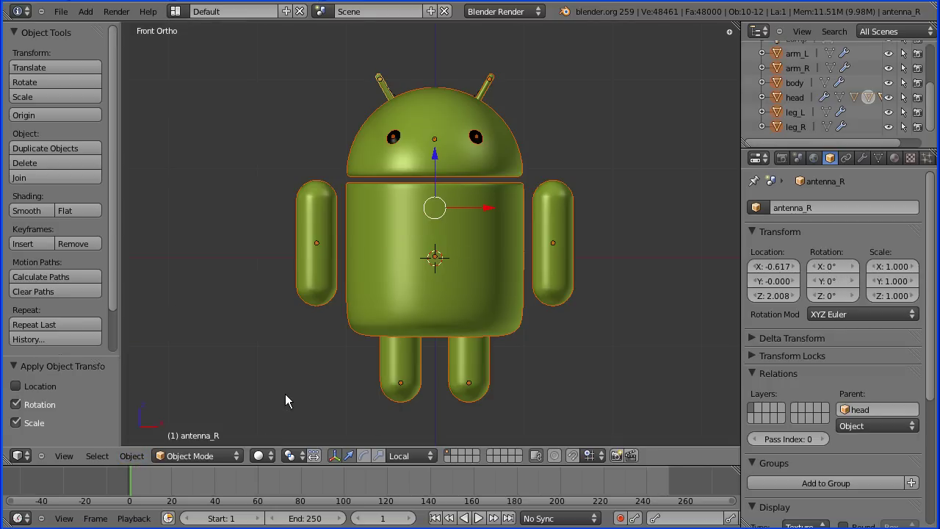
- Select only the body and apply its location so it reads 0, 0, 0
{"action": "right_click", "coordinate": [399, 316]}
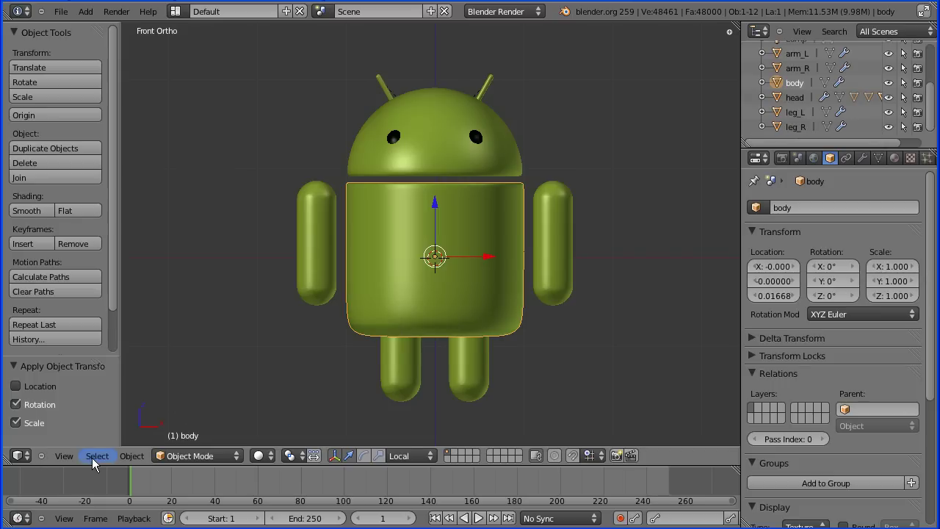
{"action": "left_click", "coordinate": [132, 455]}
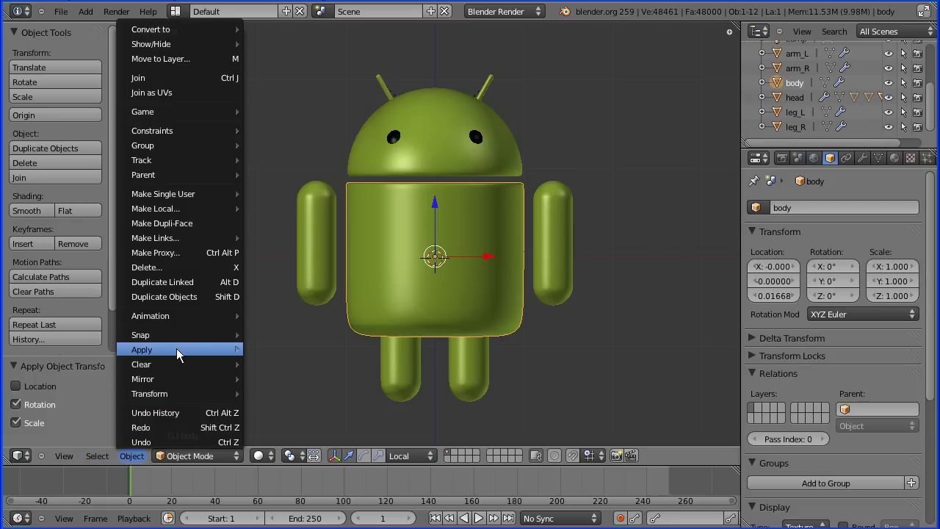
{"action": "mouse_move", "coordinate": [187, 353]}
{"action": "left_click", "coordinate": [294, 351]}
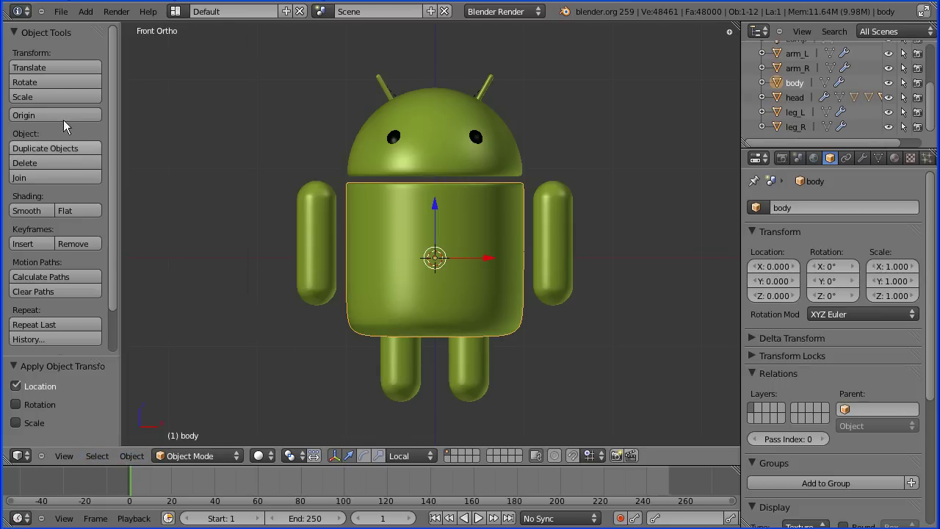
{"action": "right_click", "coordinate": [470, 277]}
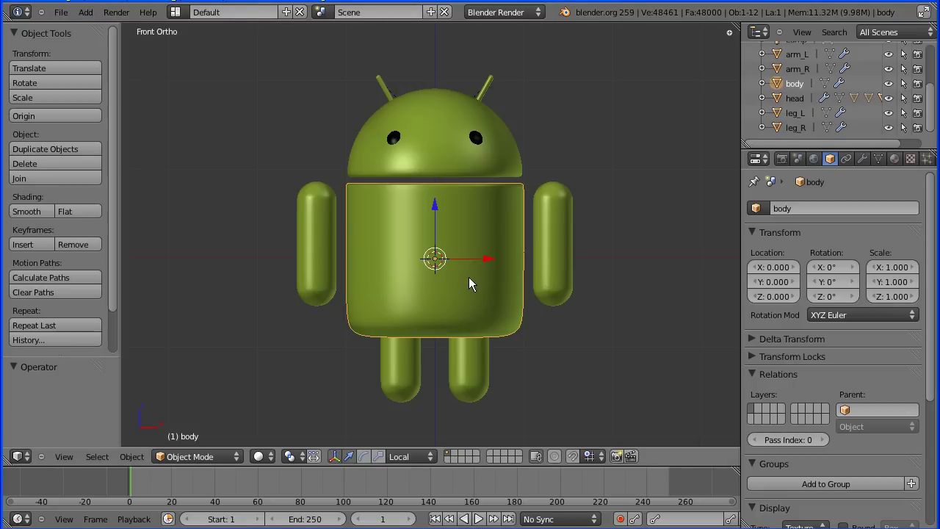